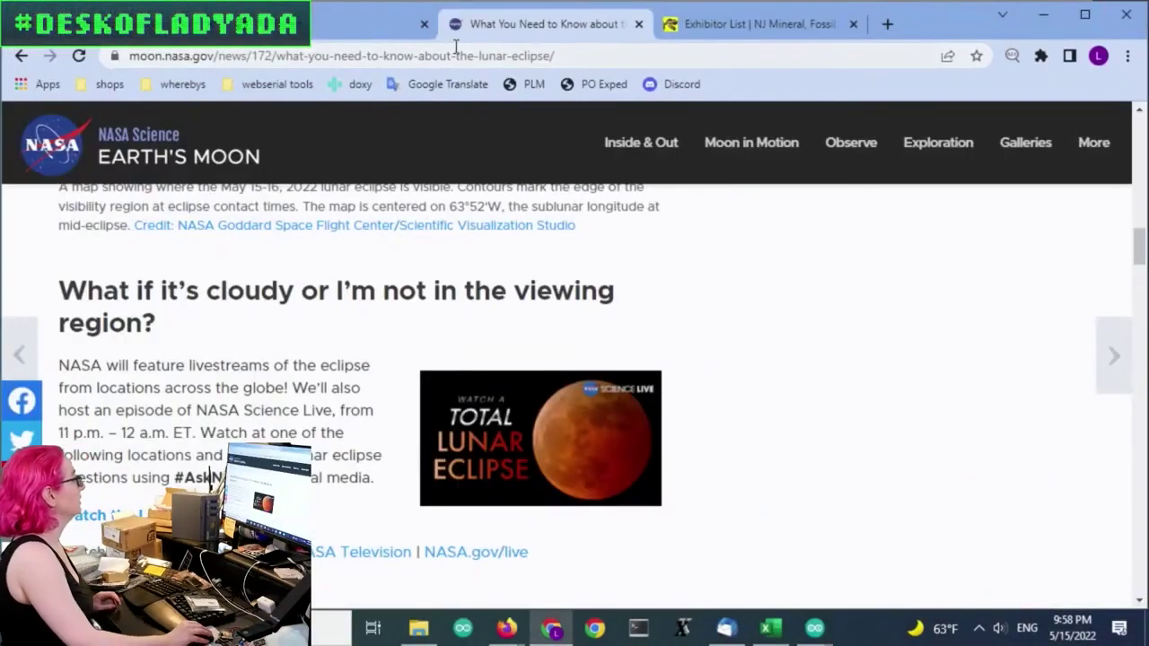
Step: Close PocketVNA and load the suggested DigiKey address in the exhibitor list tab
click(458, 52)
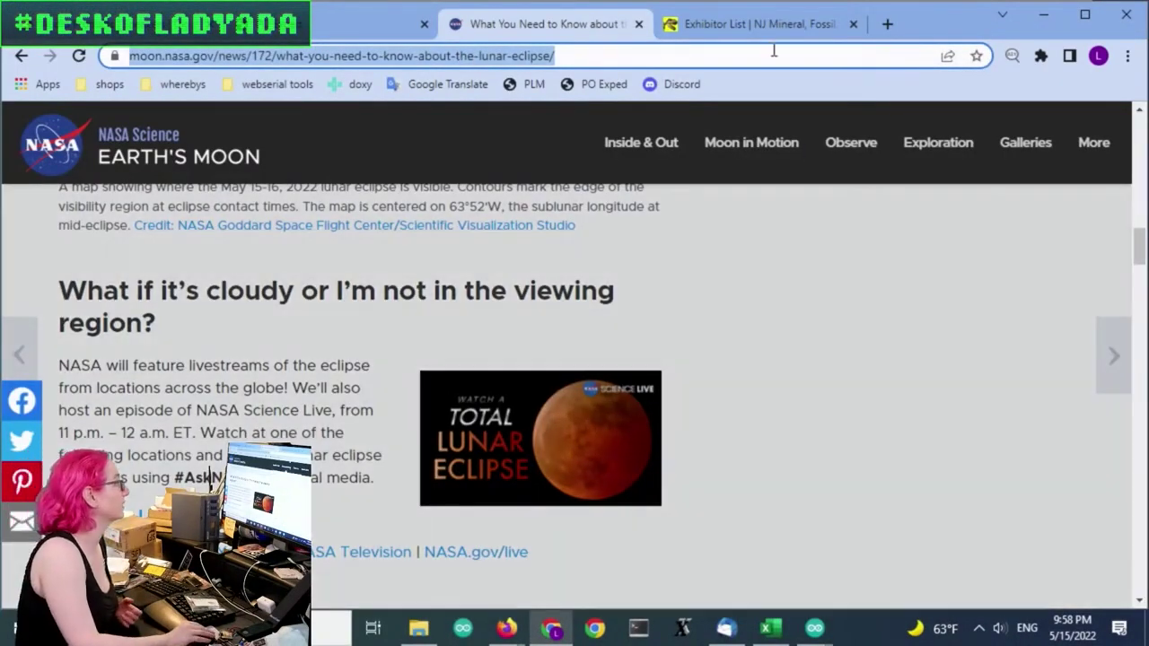
click(764, 27)
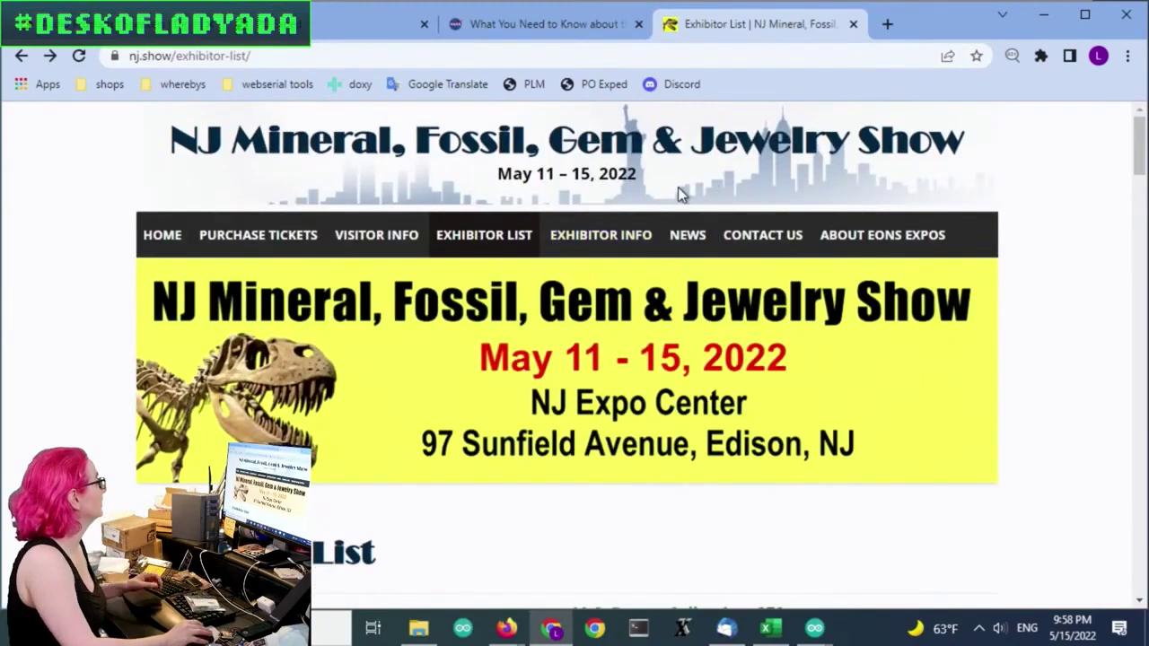
click(393, 54)
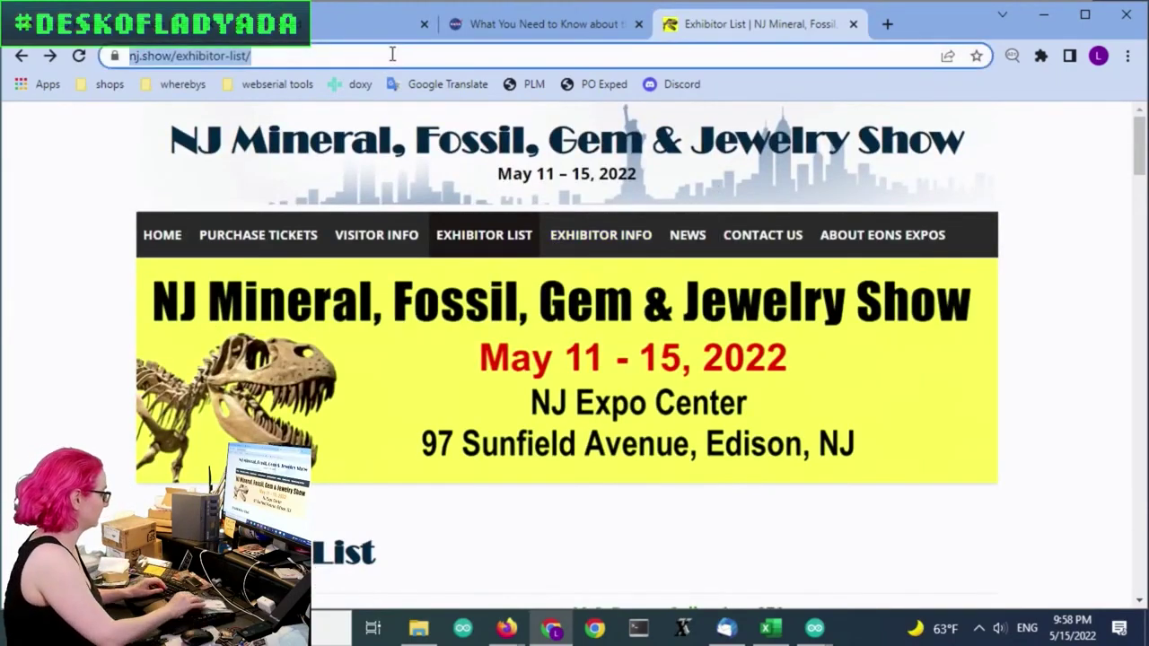
text(digi)
key(Return)
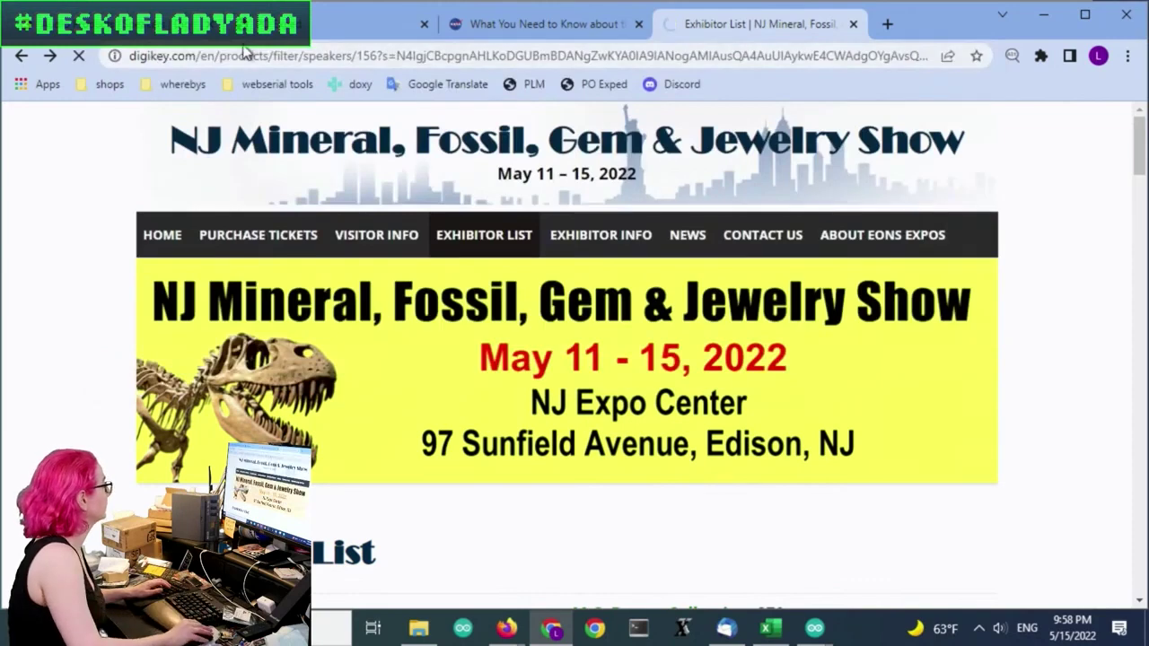
Step: Clear the long DigiKey address from the address bar to retype it
drag(215, 56, 1120, 63)
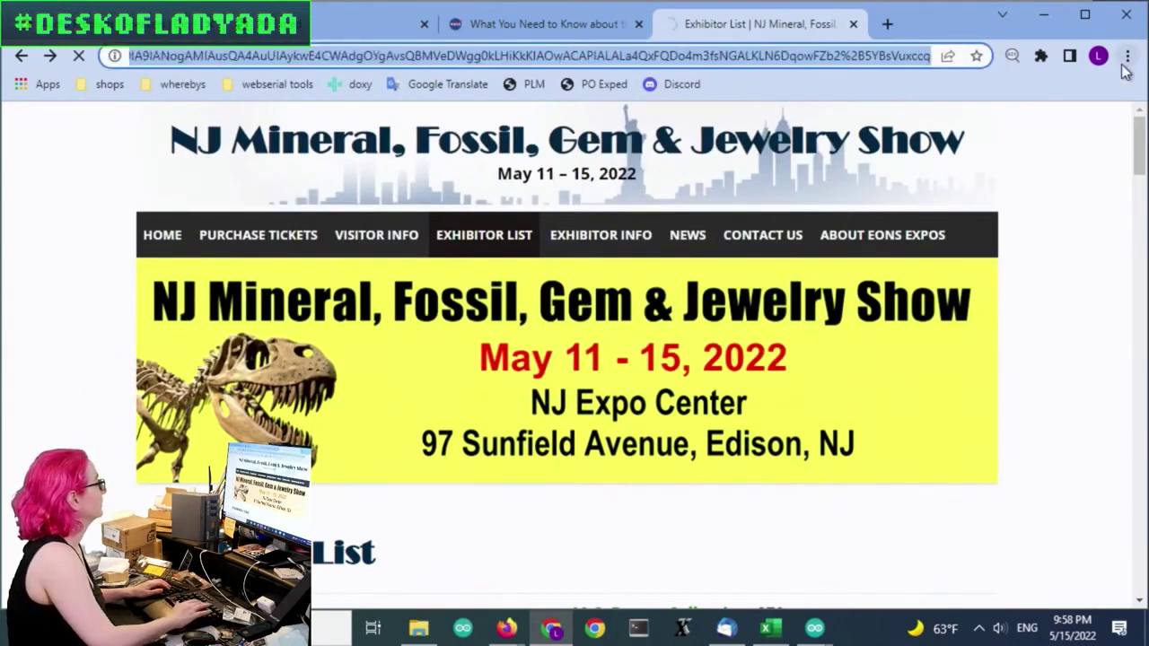
key(BackSpace)
key(ctrl+a)
text(dis)
key(BackSpace)
key(BackSpace)
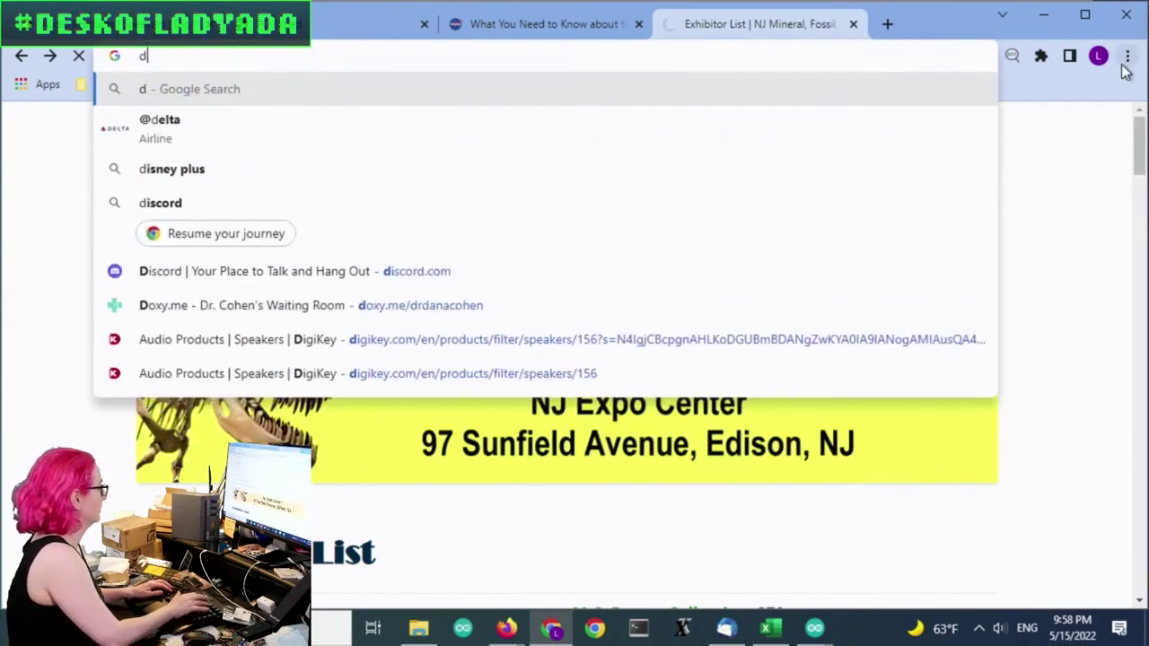
Step: Load digikey.com and search for 'speaker'
text(igikey.com)
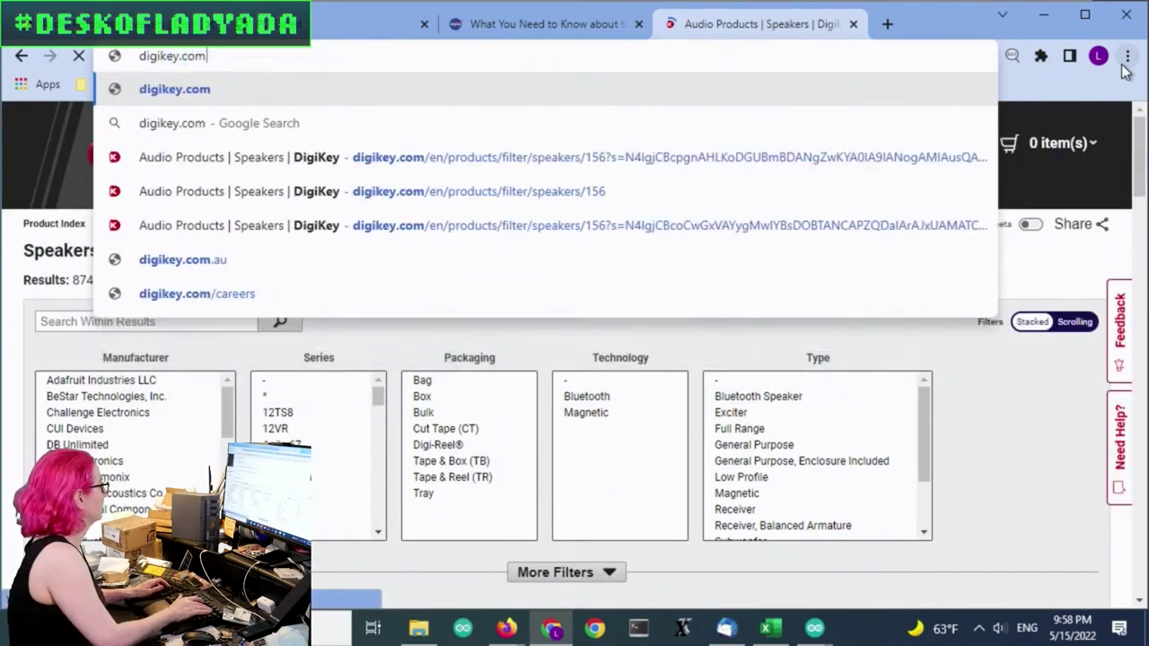
key(Return)
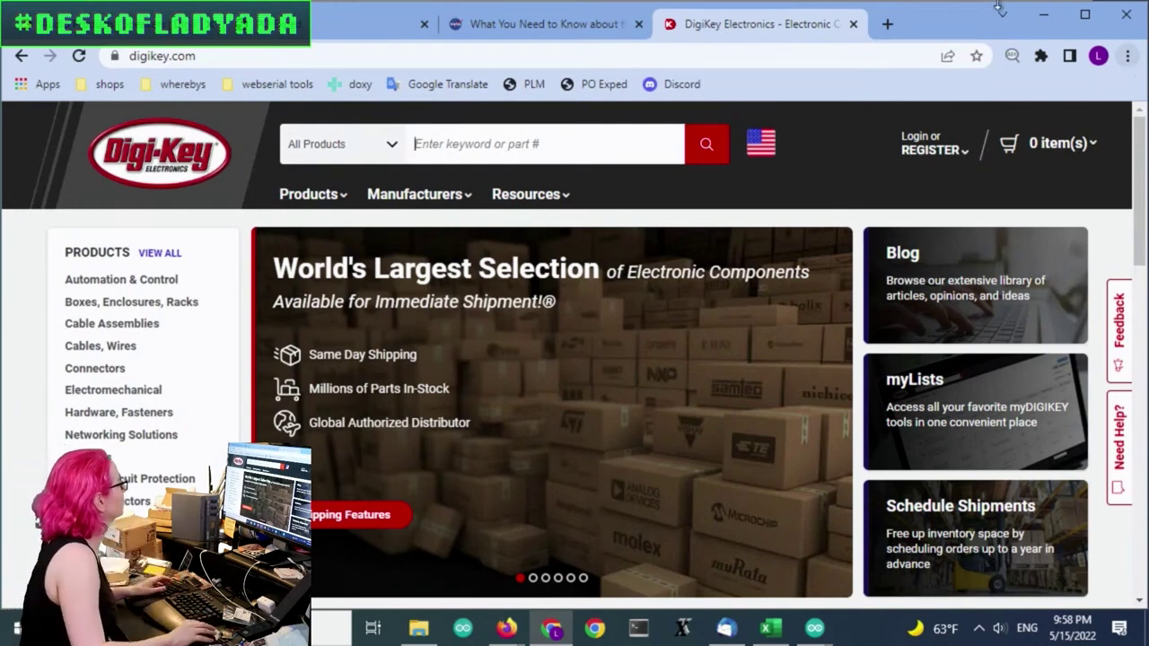
text(speaker)
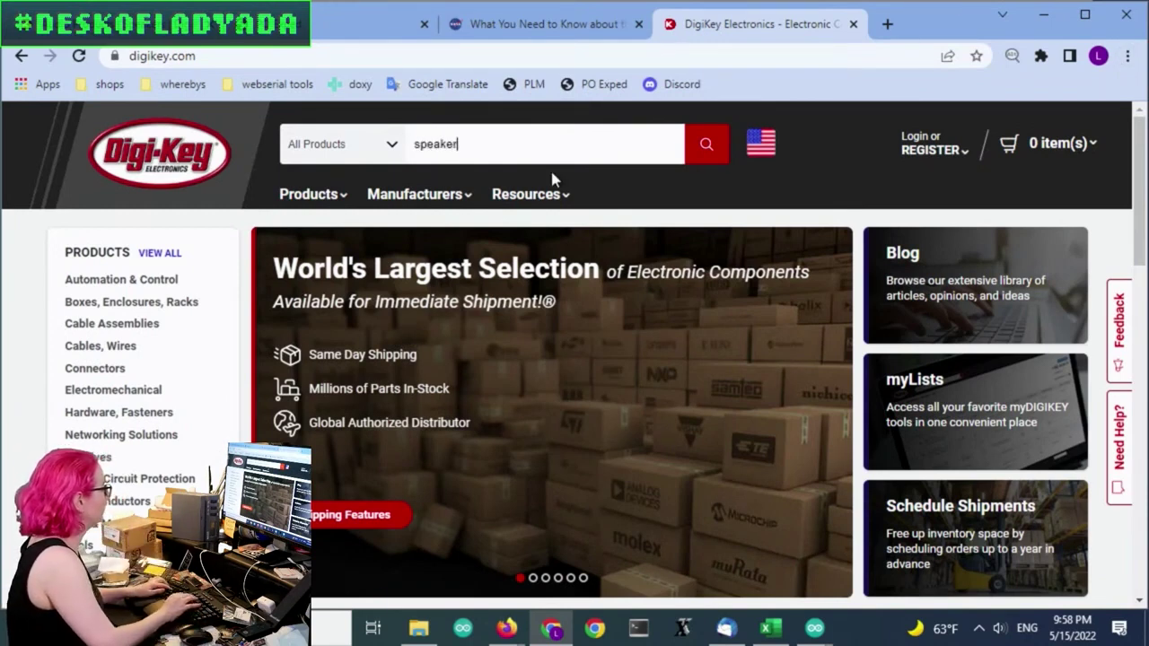
key(Return)
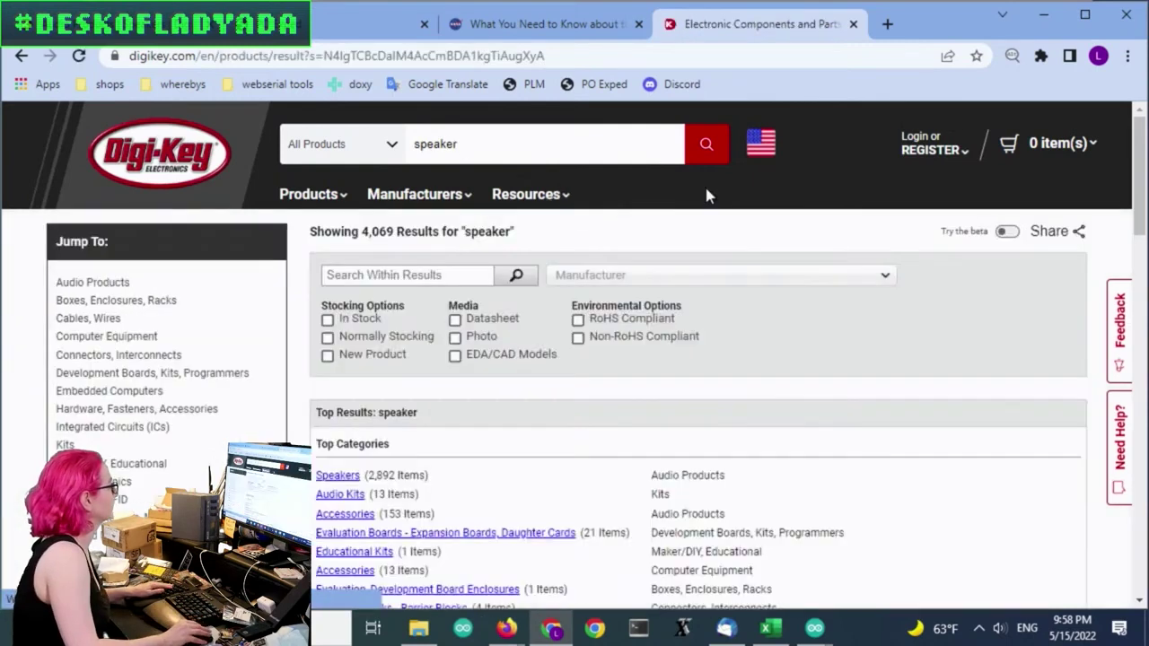
Step: Open the Speakers category from the results, showing all 2,892 speakers
scroll(559, 375, down, 1)
scroll(559, 376, down, 1)
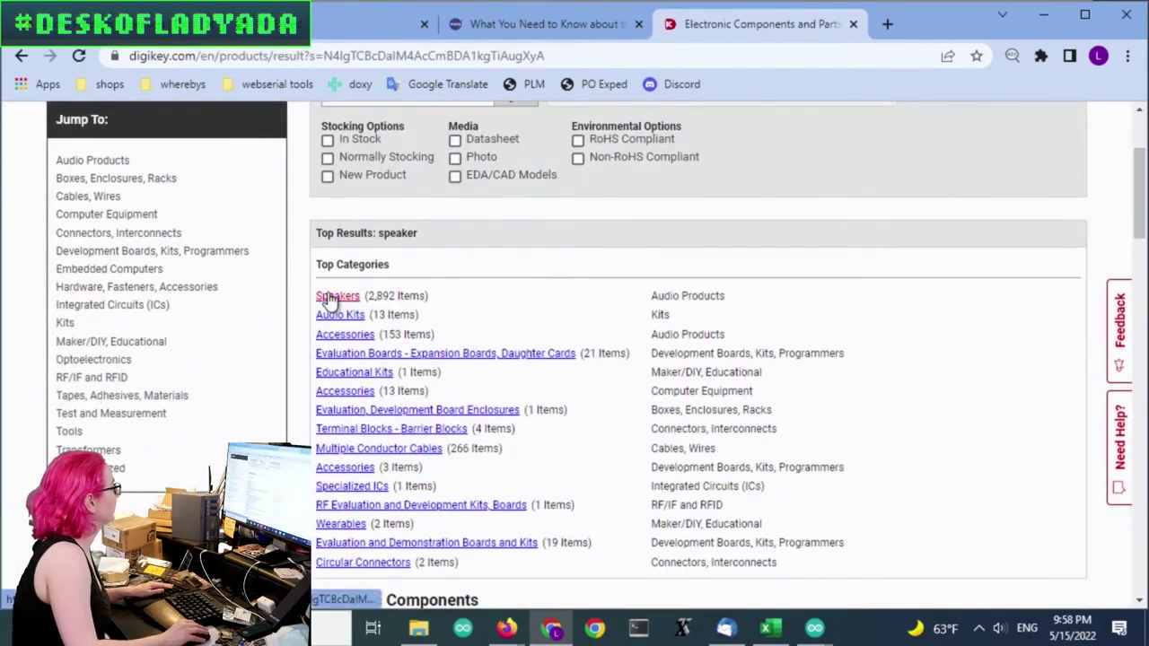
click(334, 296)
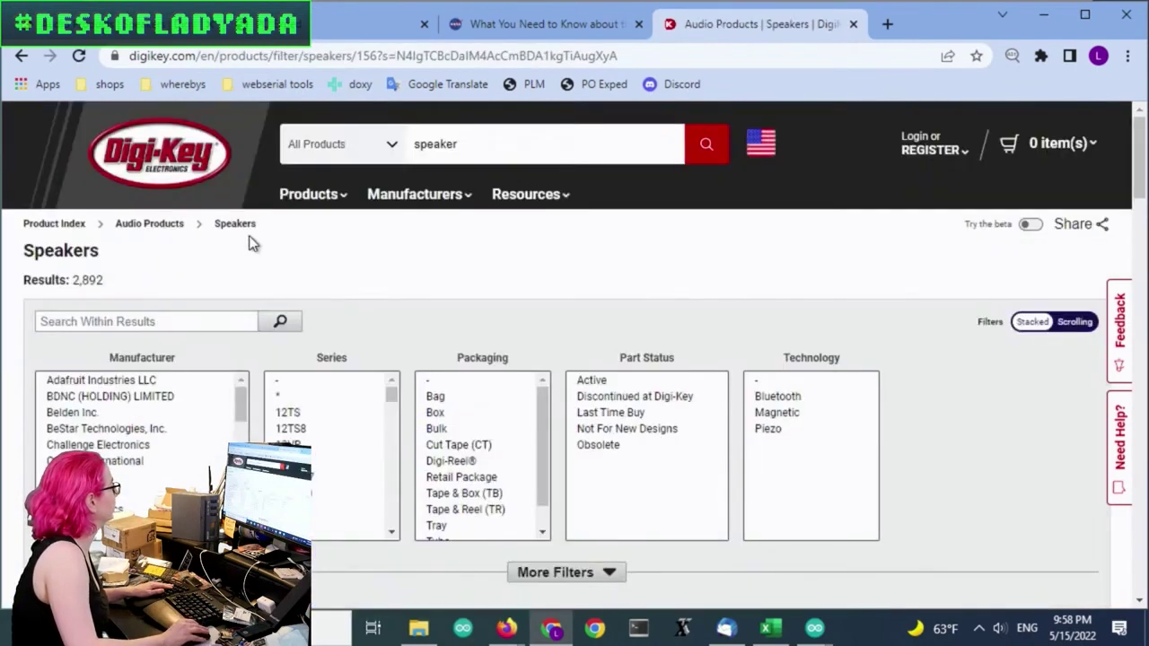
click(233, 225)
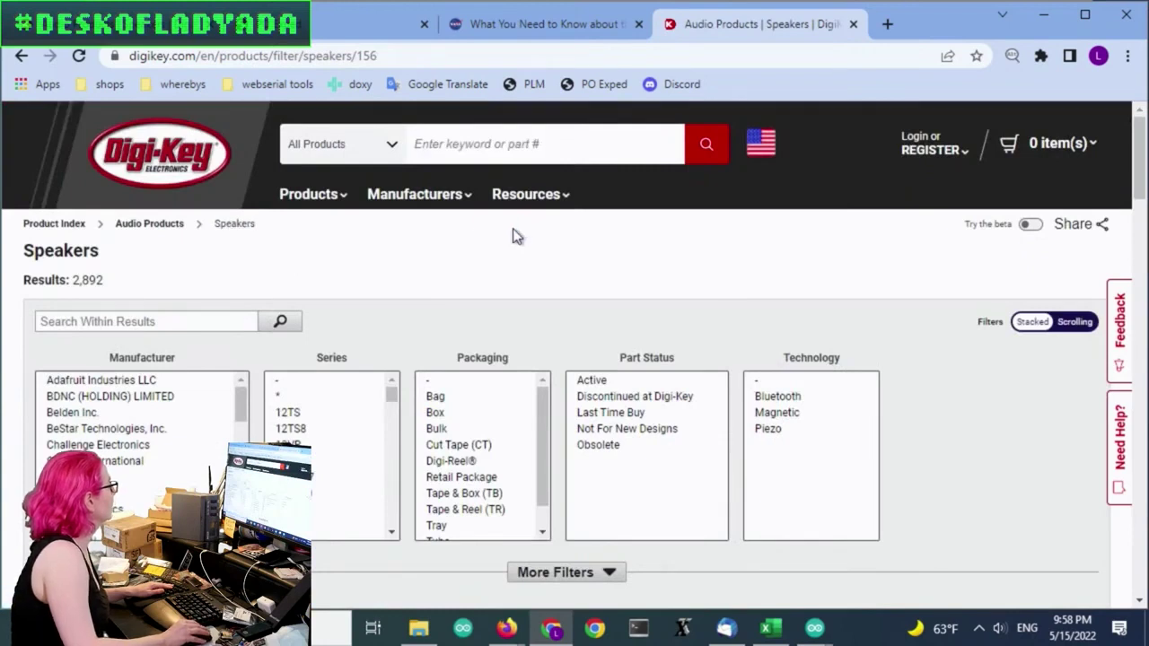
scroll(27, 303, down, 1)
drag(130, 196, 26, 197)
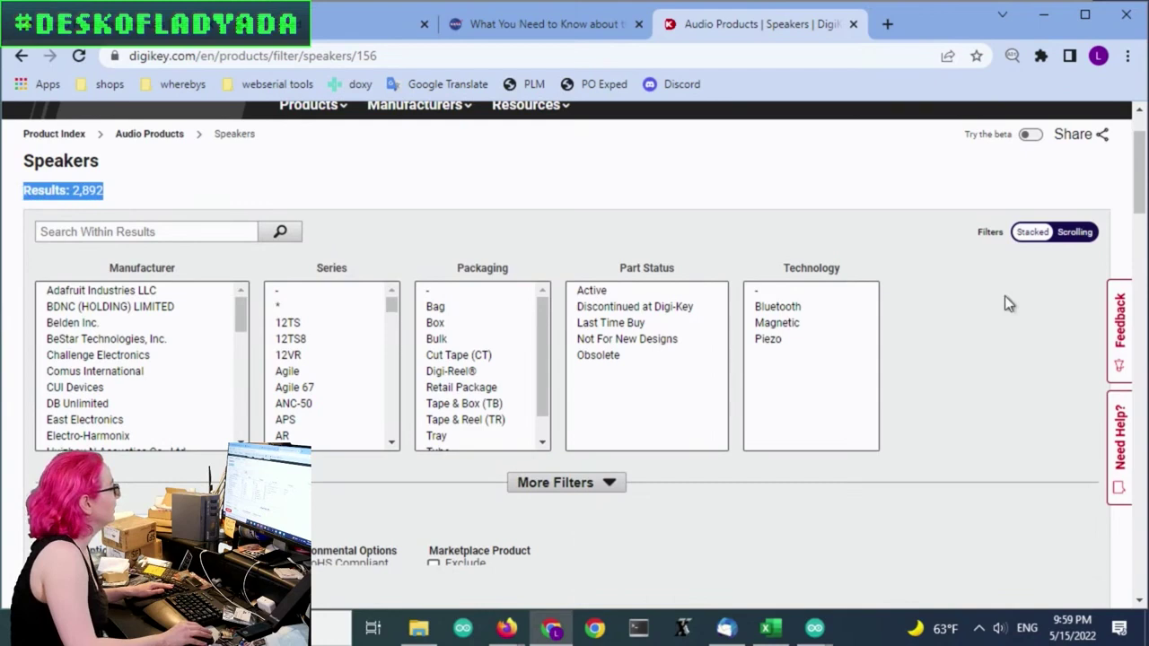
scroll(1005, 292, down, 1)
scroll(1006, 291, up, 2)
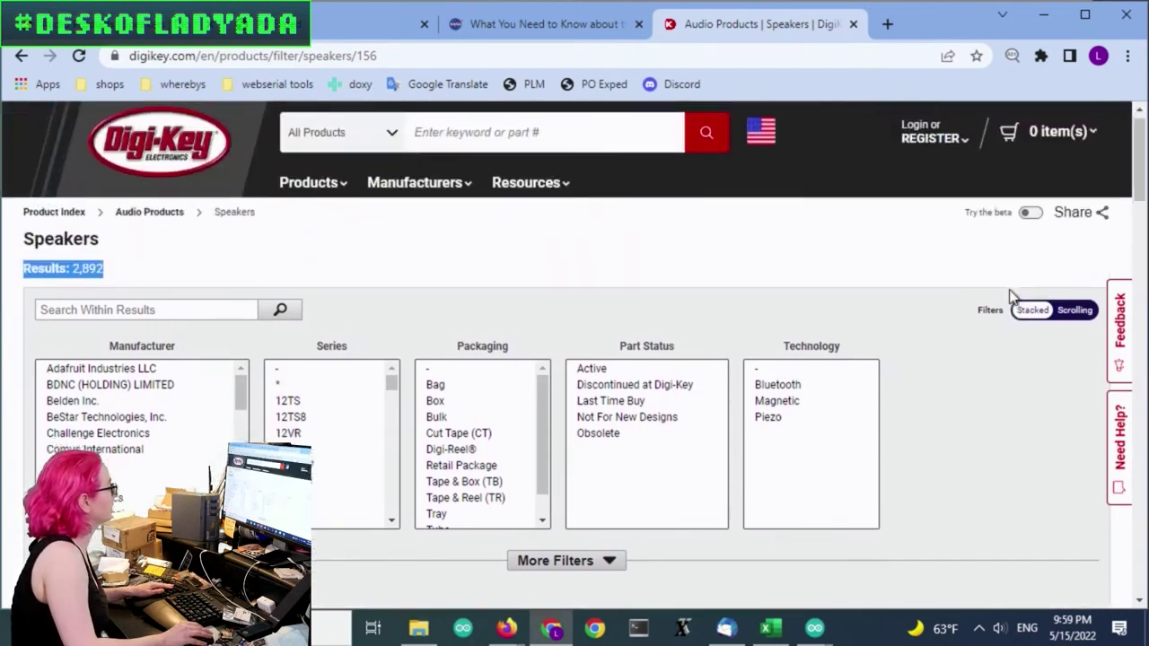
scroll(1009, 291, down, 2)
Step: Apply the Active part status filter and replace In Stock with Normally Stocking
click(660, 203)
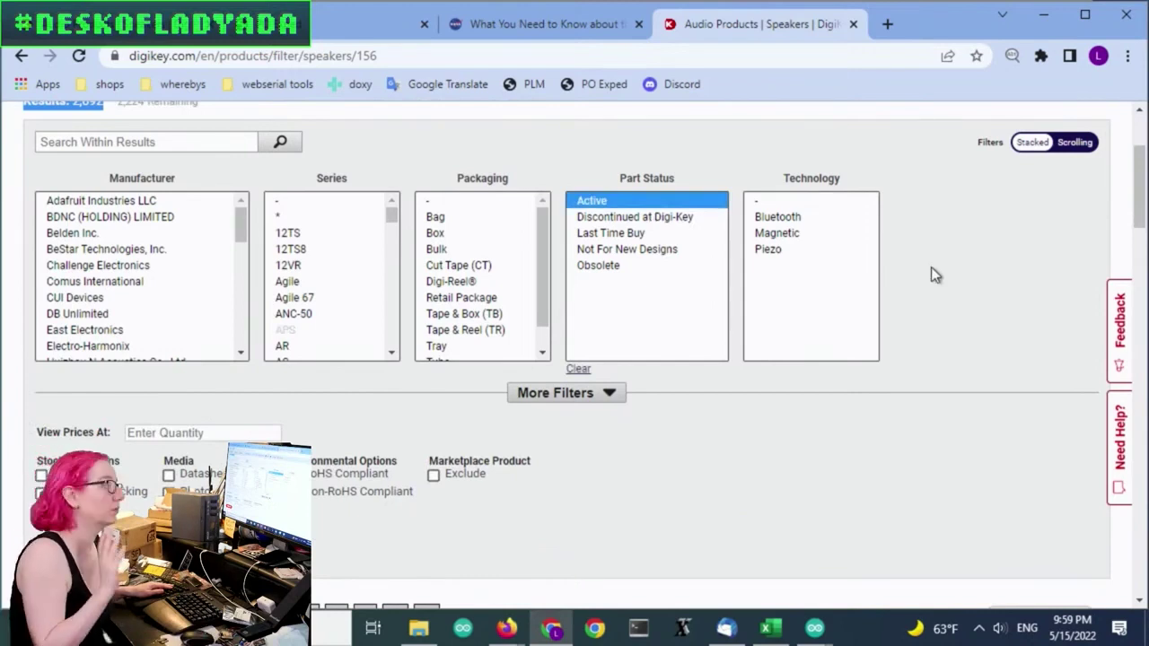
click(82, 552)
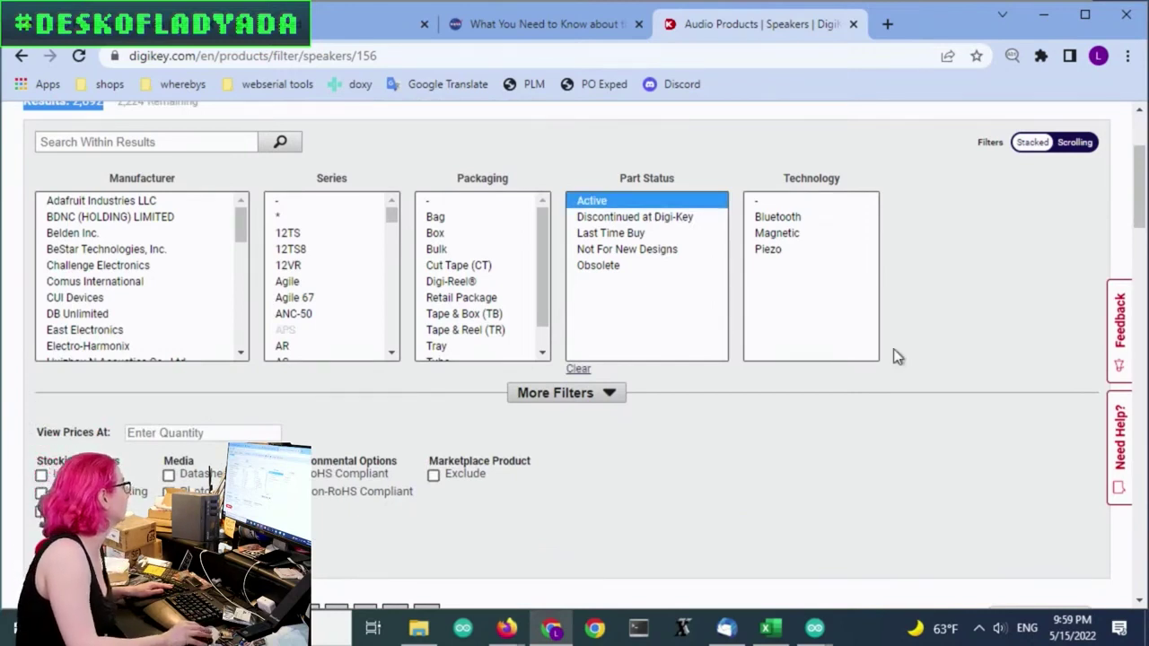
scroll(915, 310, down, 5)
scroll(241, 244, up, 3)
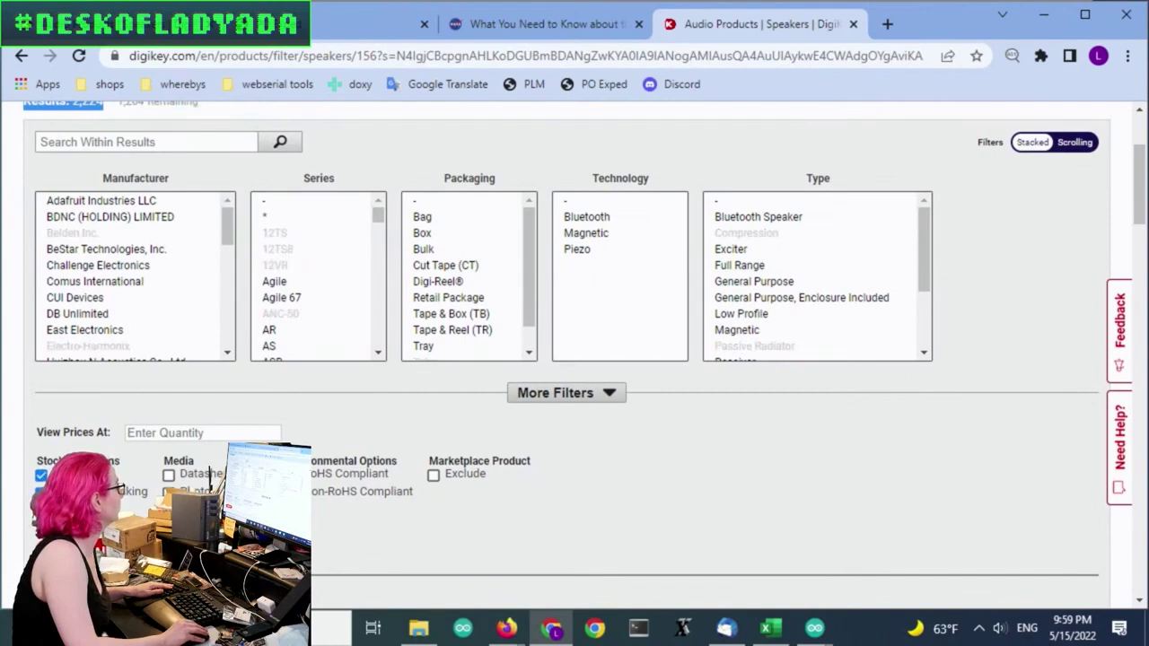
click(41, 475)
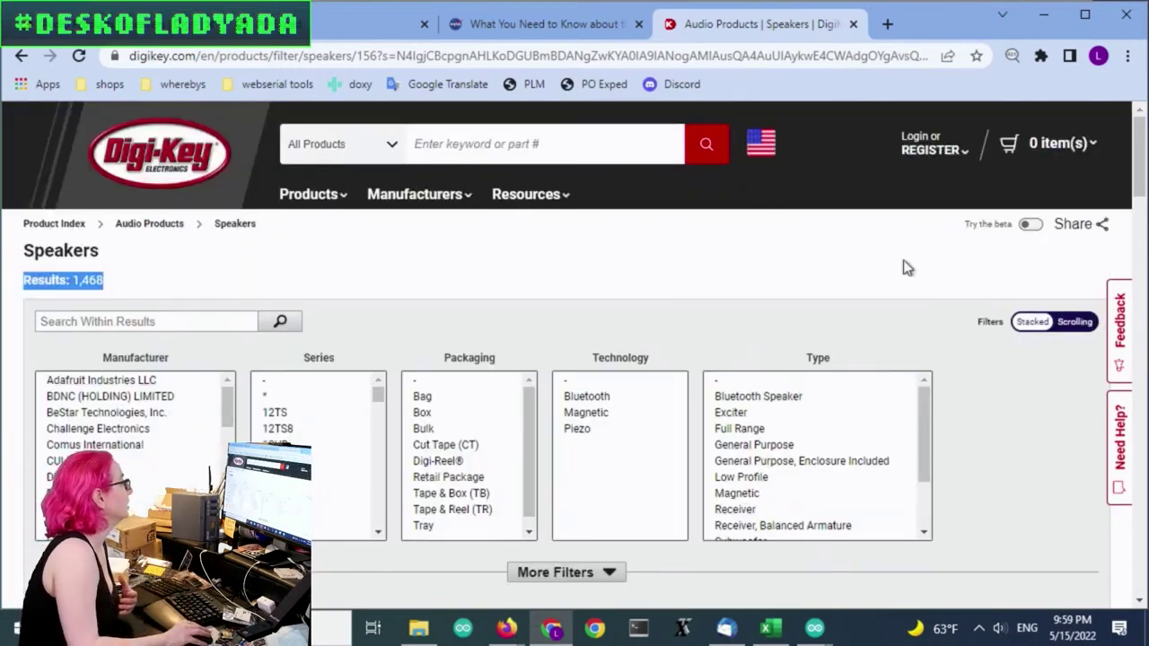
scroll(903, 264, down, 2)
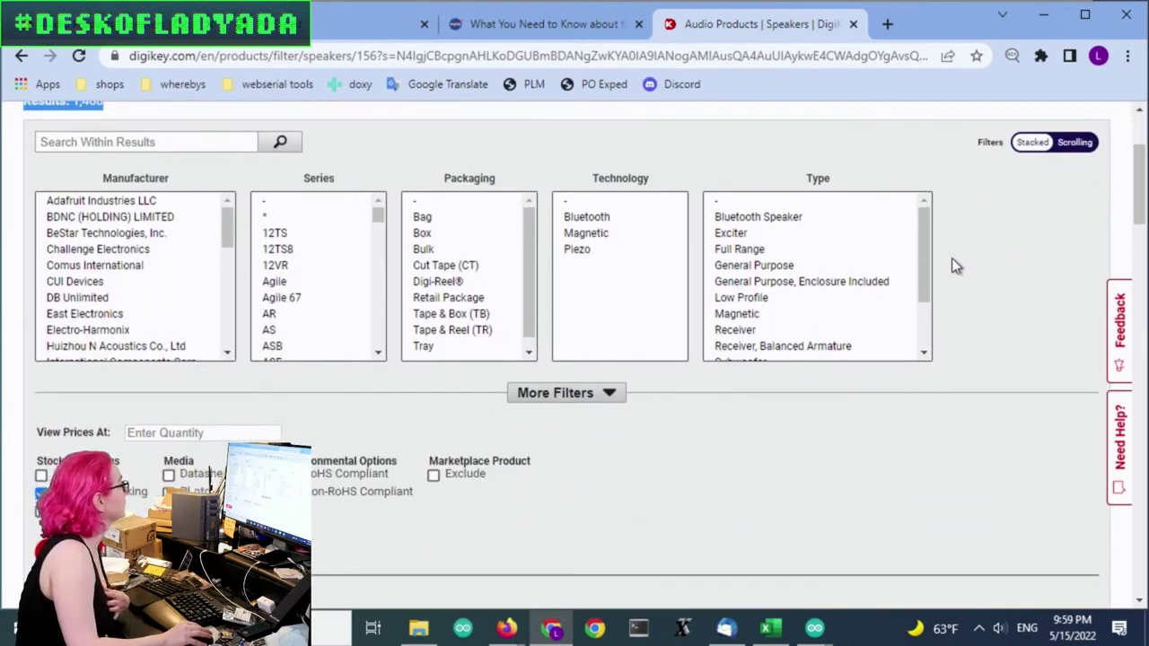
scroll(888, 285, down, 3)
click(566, 392)
scroll(984, 301, down, 3)
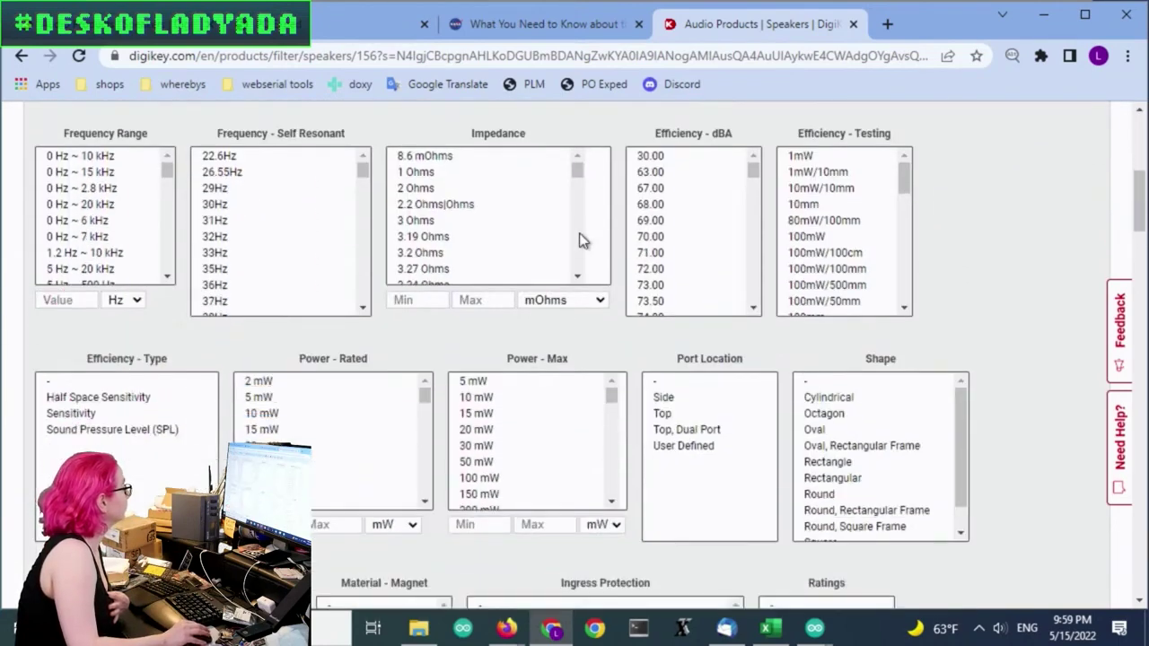
scroll(482, 226, down, 6)
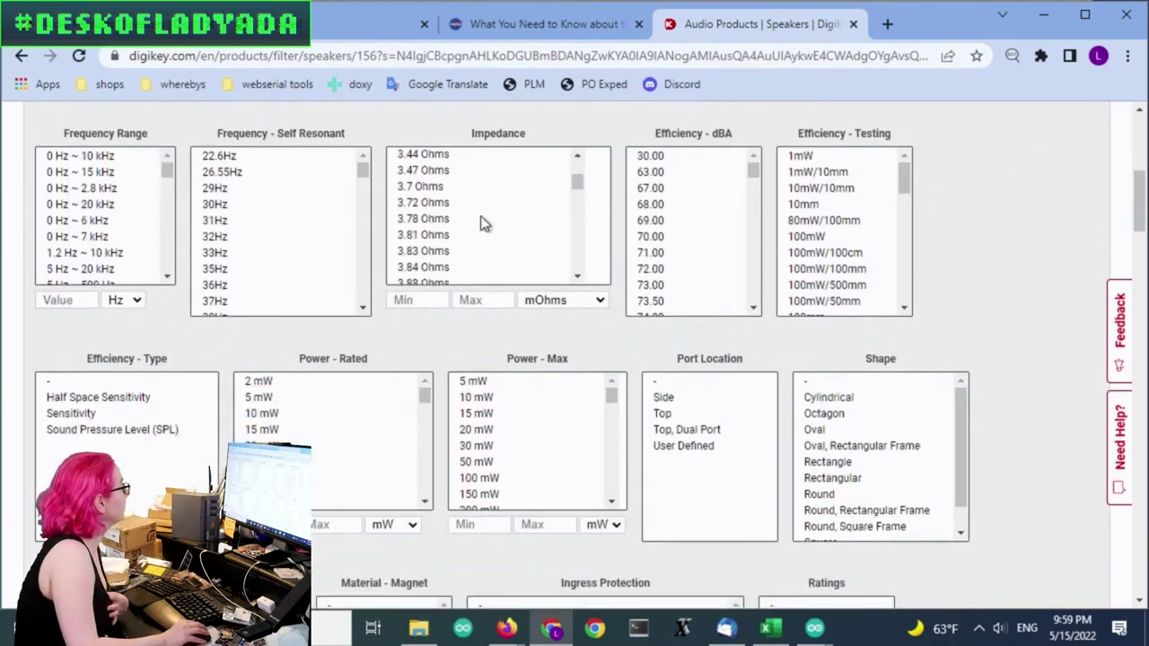
click(528, 305)
click(549, 335)
click(431, 301)
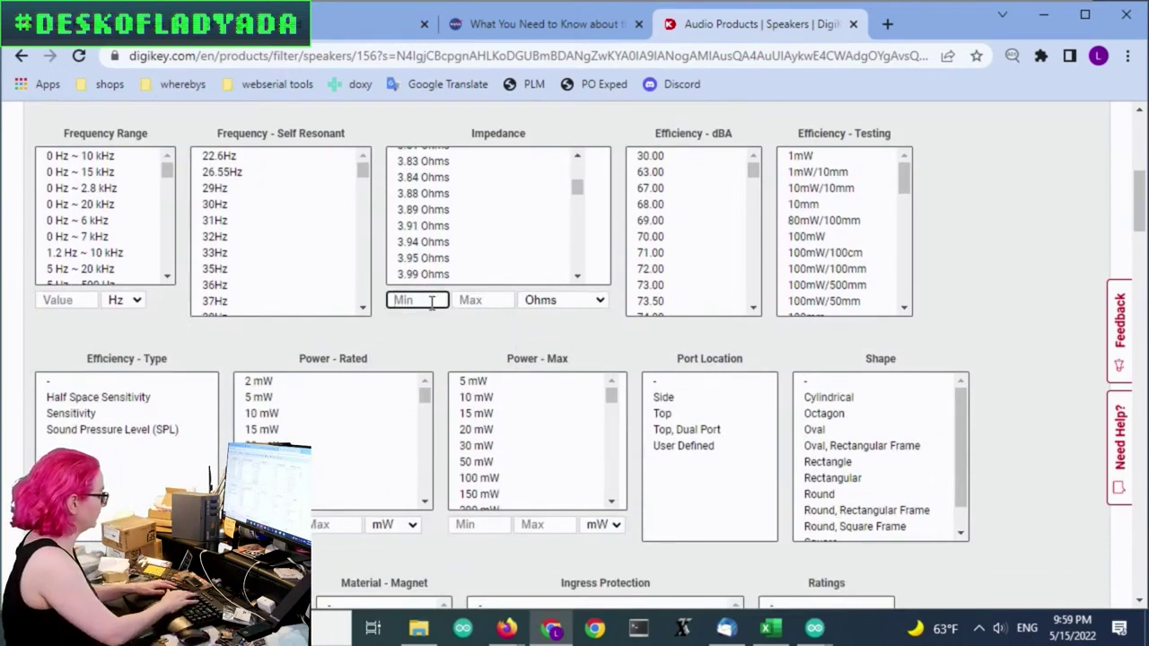
text(6)
key(Tab)
text(12)
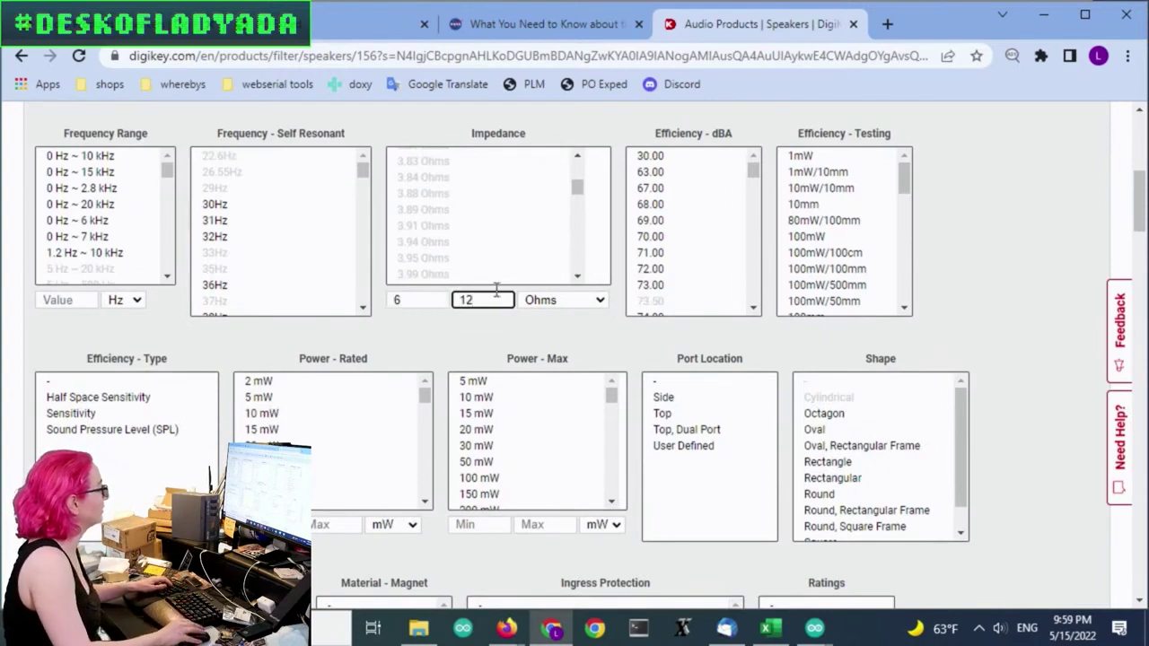
drag(578, 191, 581, 251)
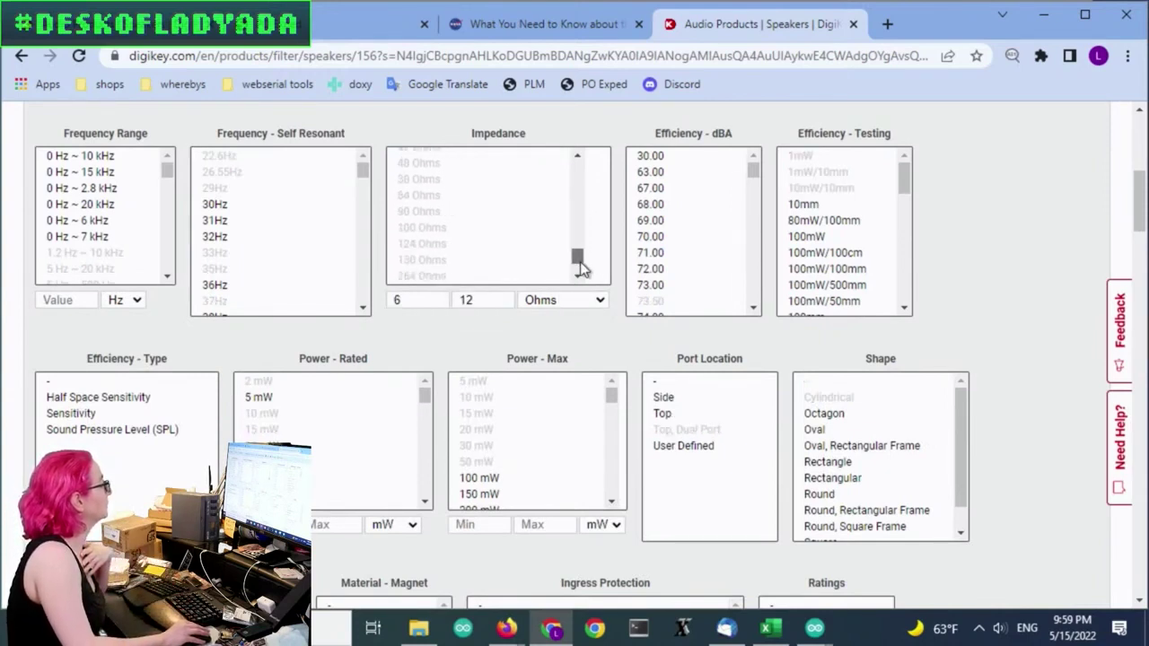
mouse_move(578, 268)
mouse_down()
mouse_move(605, 174)
mouse_move(594, 258)
mouse_up()
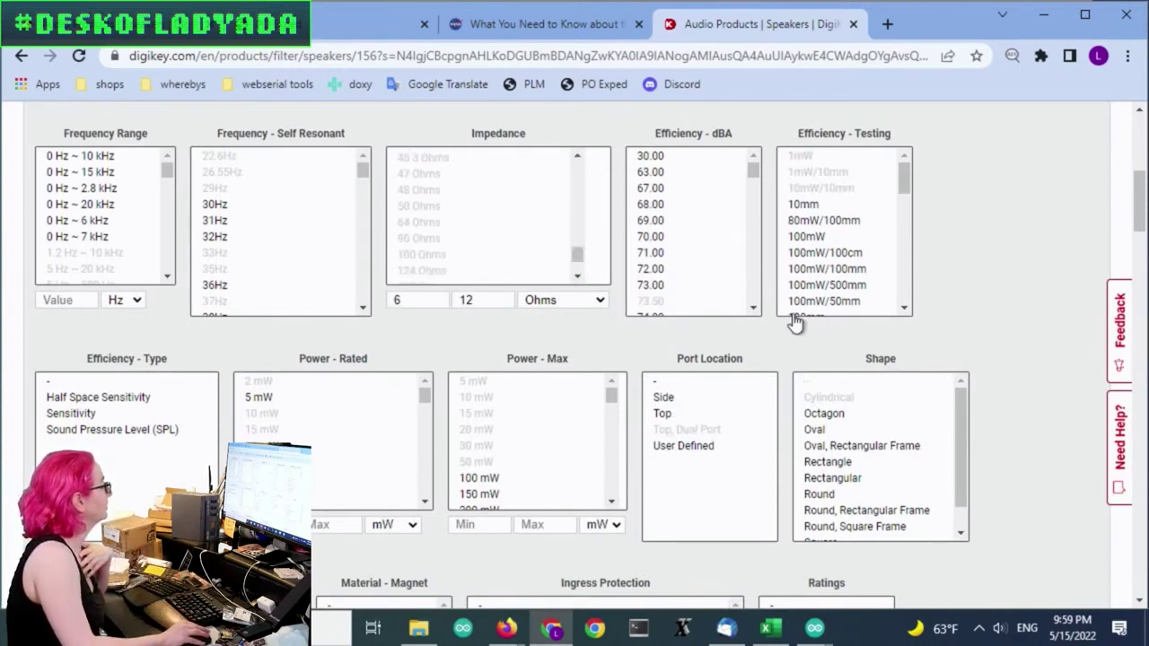
scroll(1040, 280, down, 9)
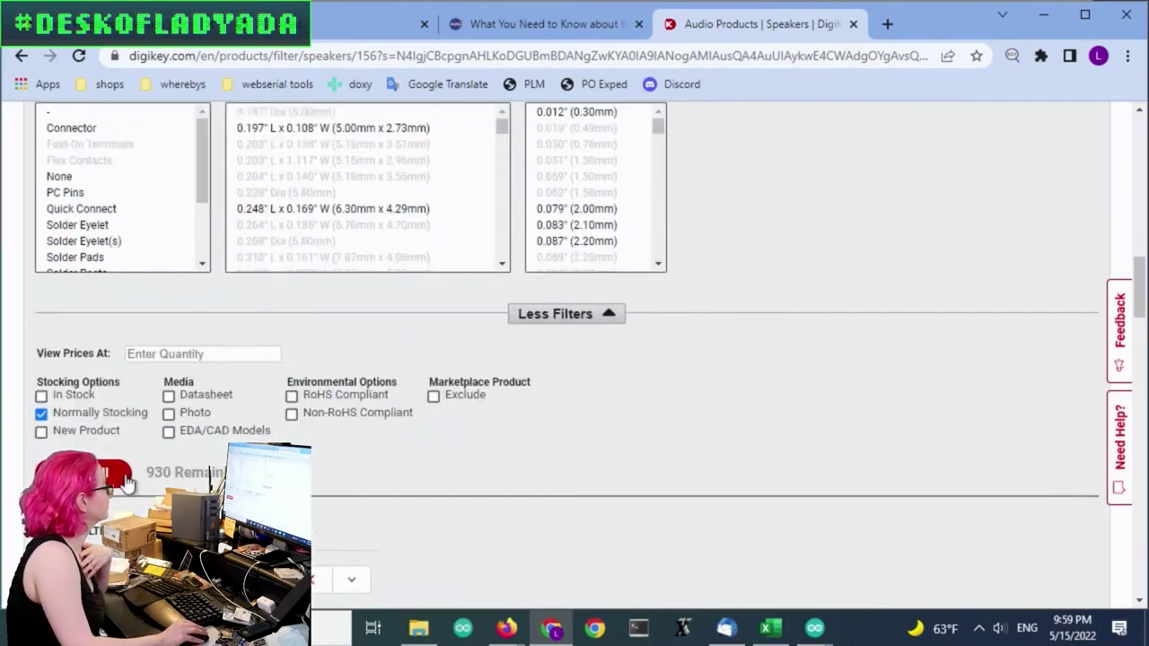
scroll(770, 419, up, 12)
scroll(939, 323, down, 5)
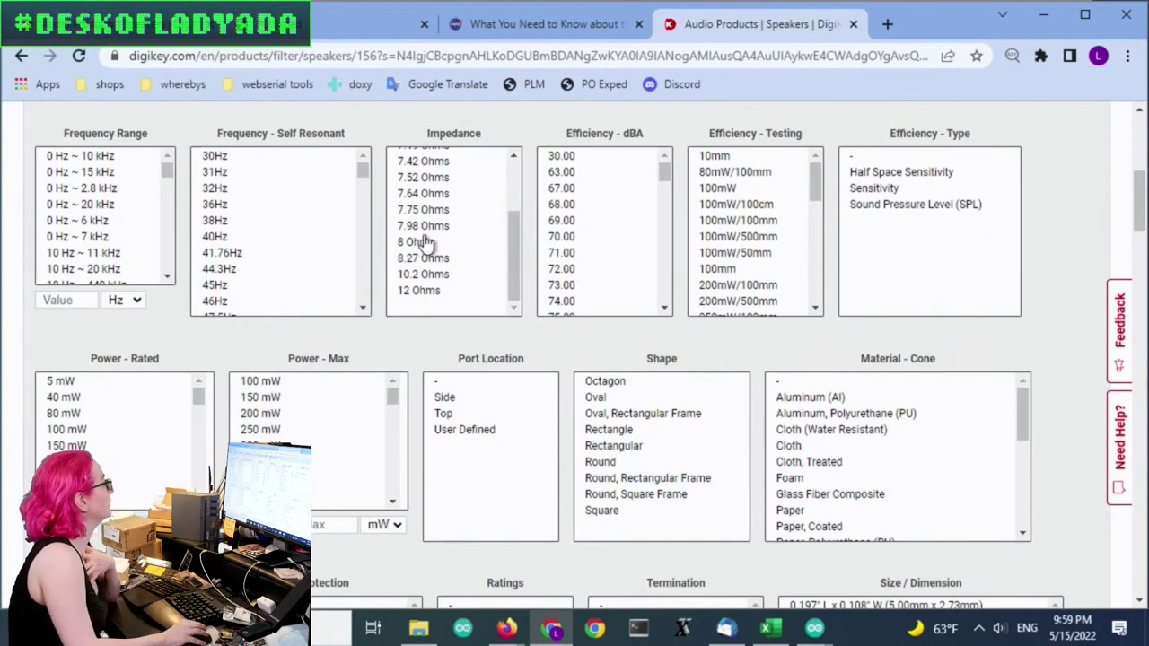
scroll(424, 238, up, 3)
scroll(435, 251, down, 3)
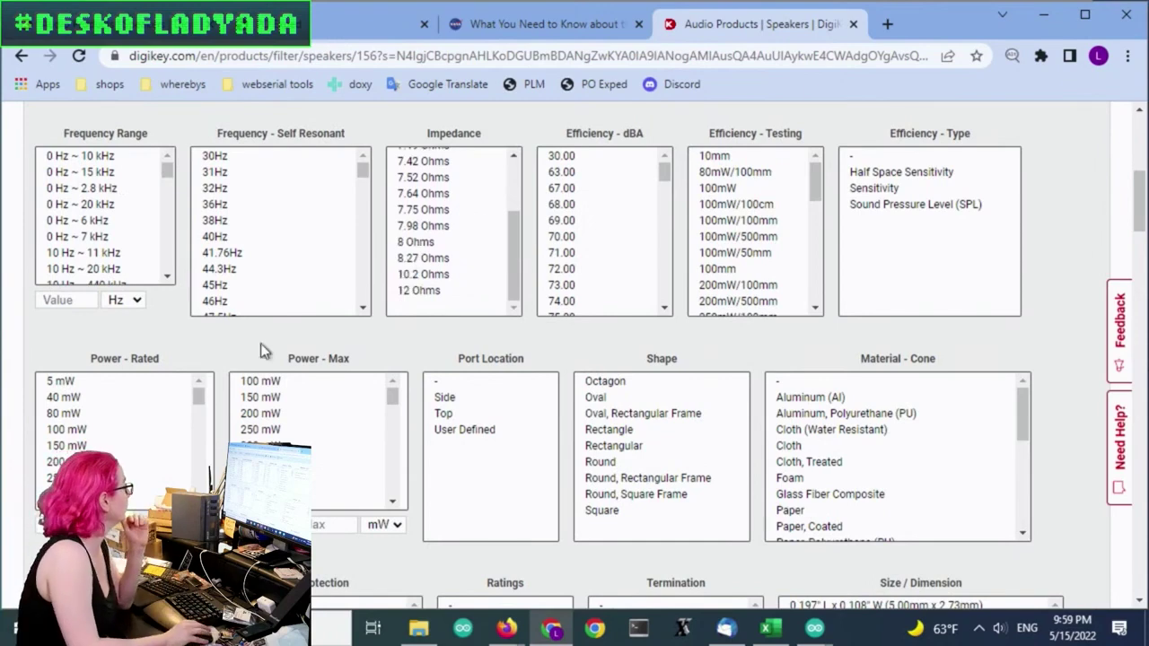
Step: Select the Round, Round Rectangular Frame and Round Square Frame shape options
scroll(1045, 332, down, 2)
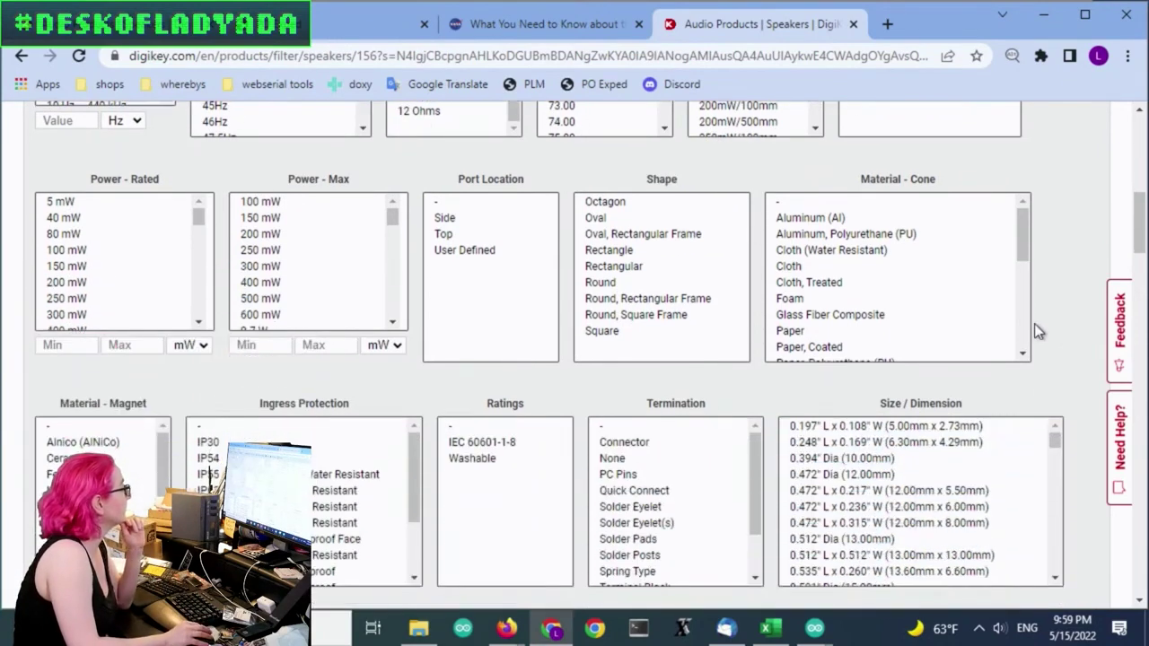
scroll(678, 230, down, 1)
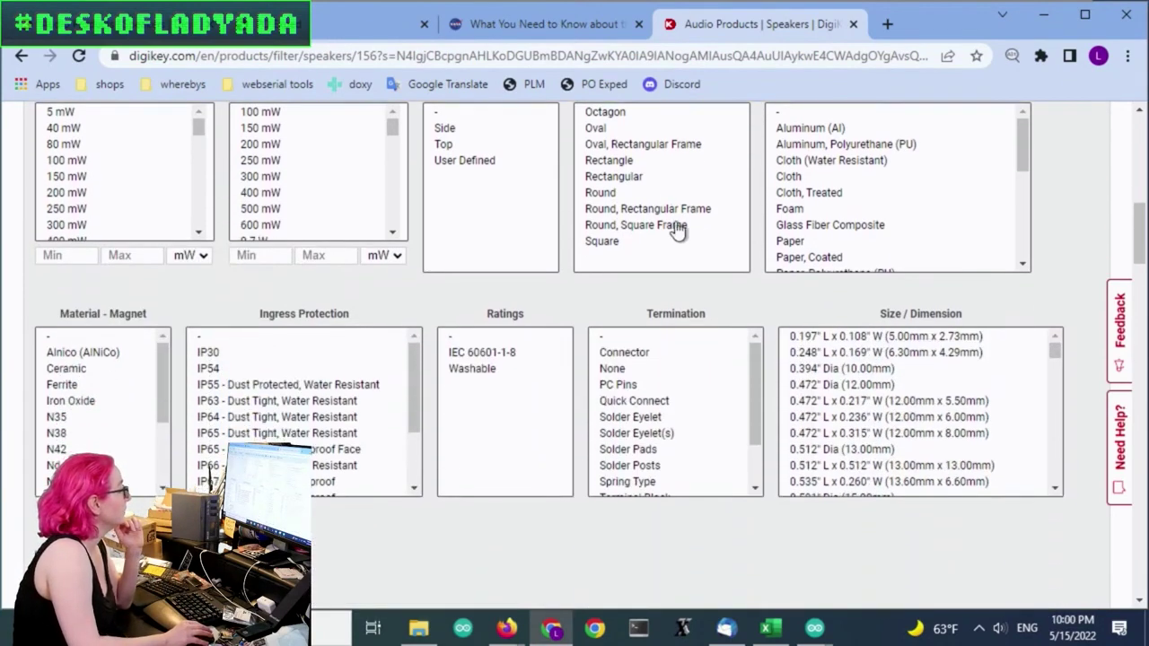
drag(664, 192, 668, 226)
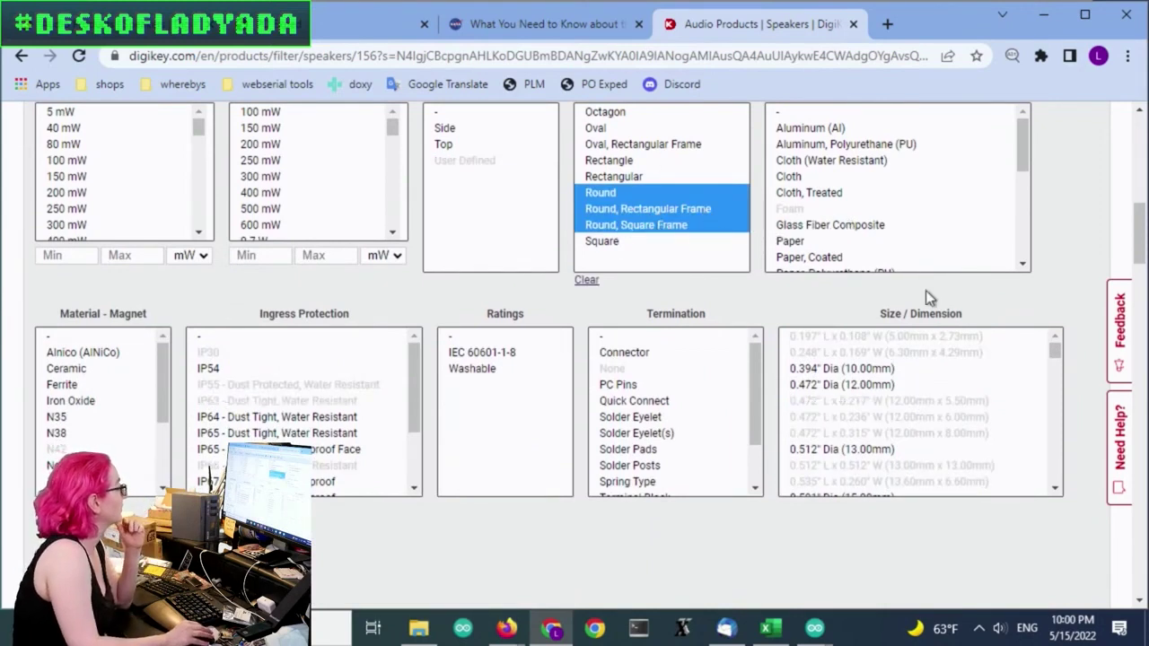
scroll(789, 260, down, 5)
scroll(1049, 212, up, 2)
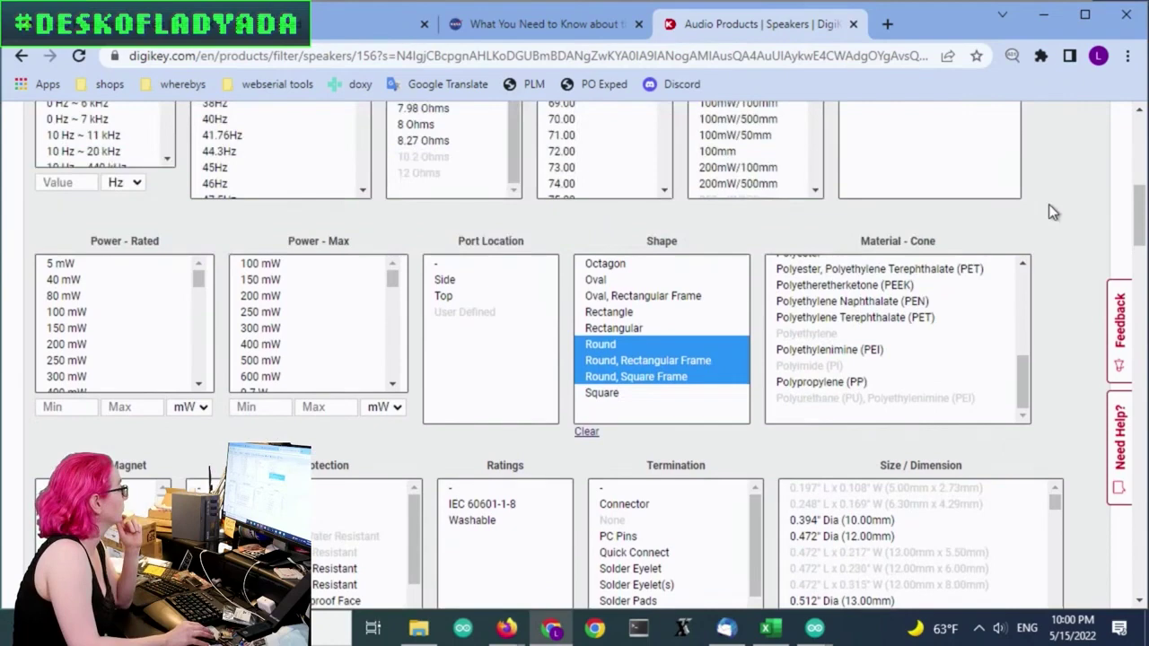
scroll(1048, 213, down, 1)
scroll(1072, 237, down, 8)
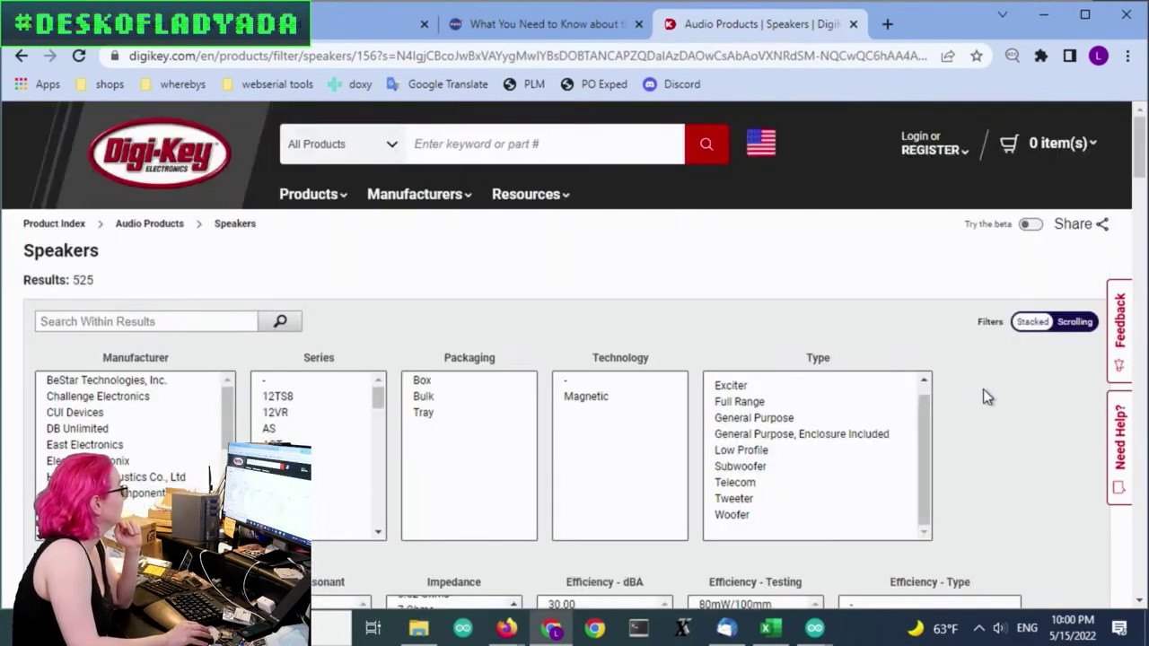
scroll(1038, 352, down, 4)
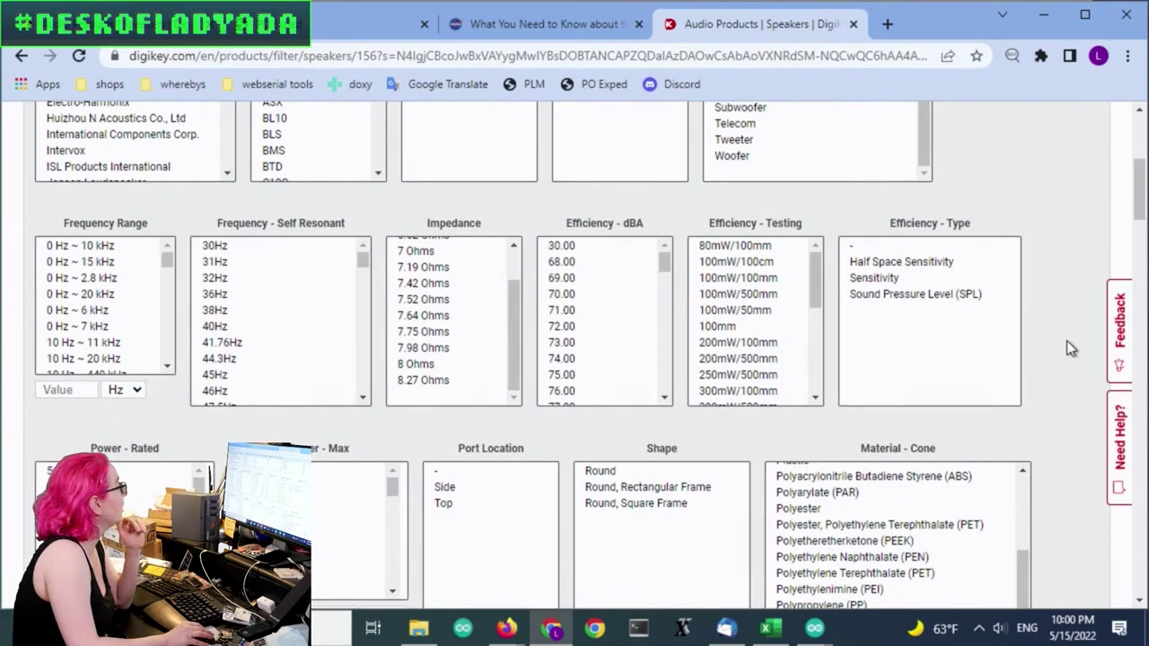
scroll(1050, 305, down, 2)
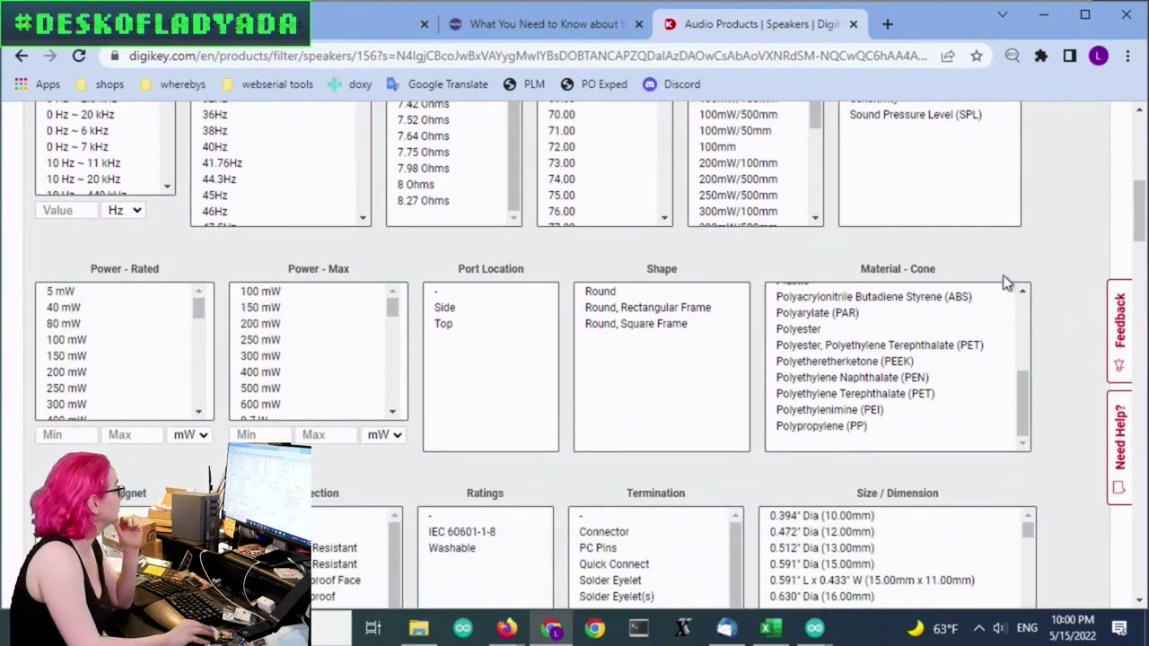
scroll(1026, 293, down, 3)
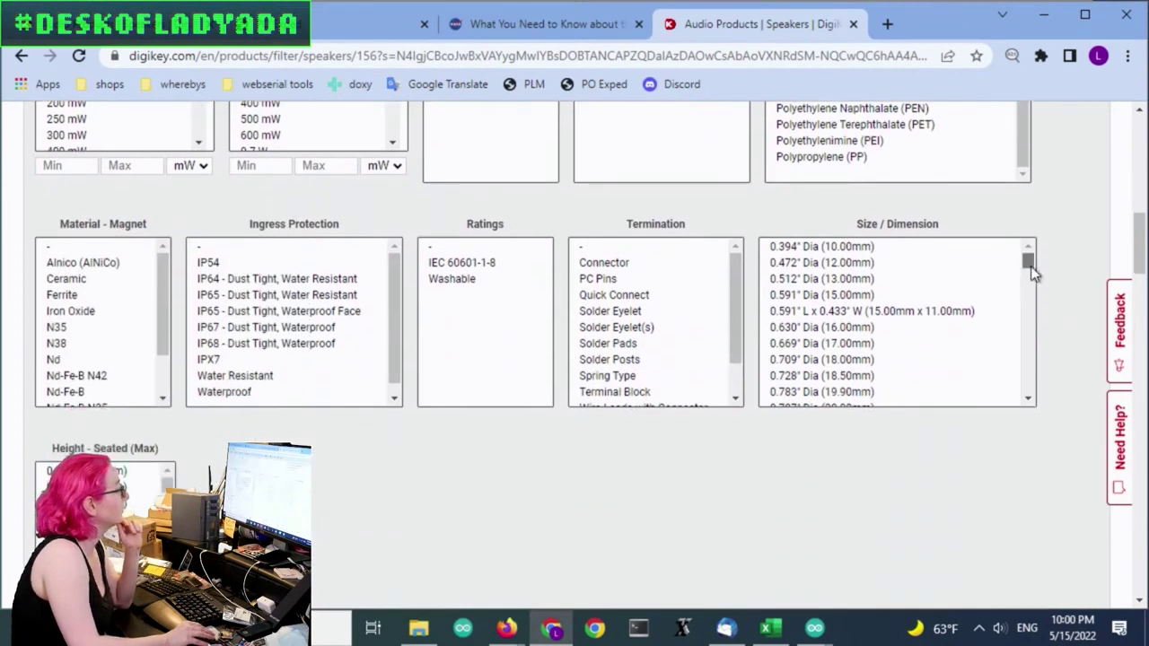
Step: Select the Size / Dimension entries from 1.732" to 2.520" diameter
drag(1031, 267, 1044, 322)
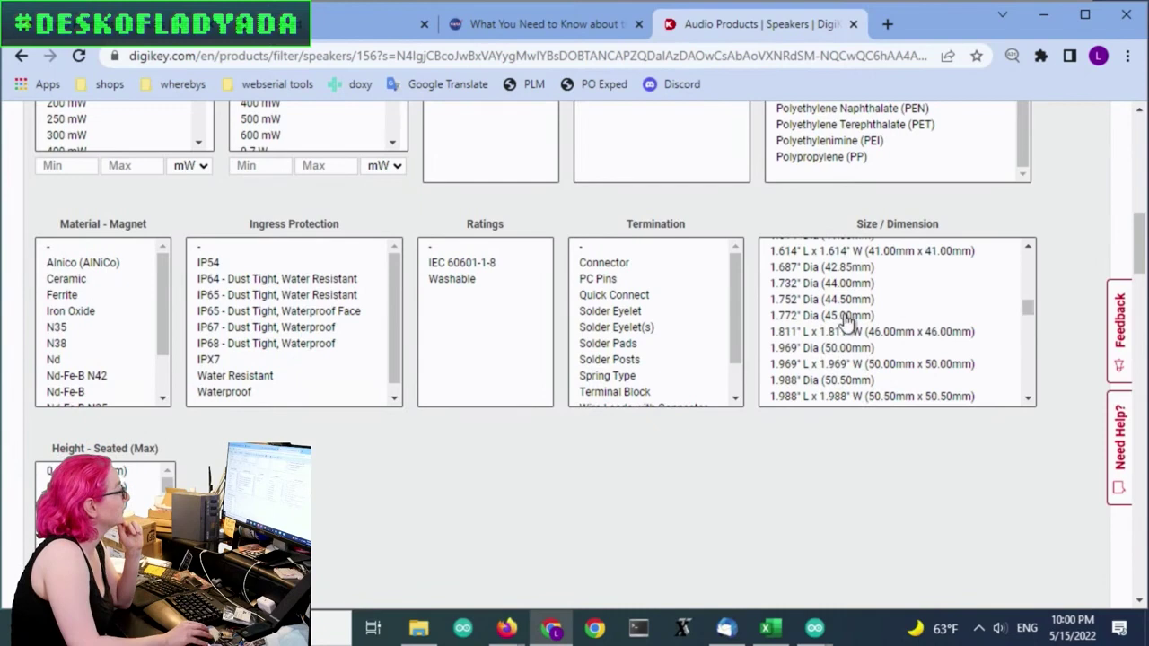
drag(850, 284, 863, 337)
scroll(879, 326, down, 3)
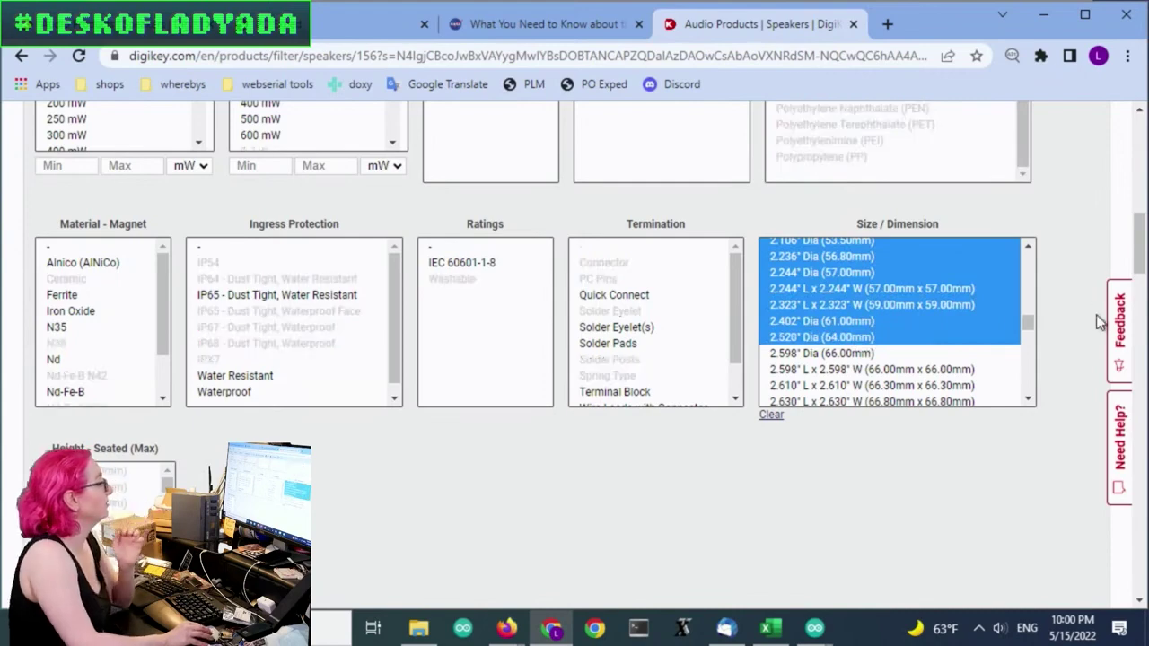
scroll(451, 336, down, 4)
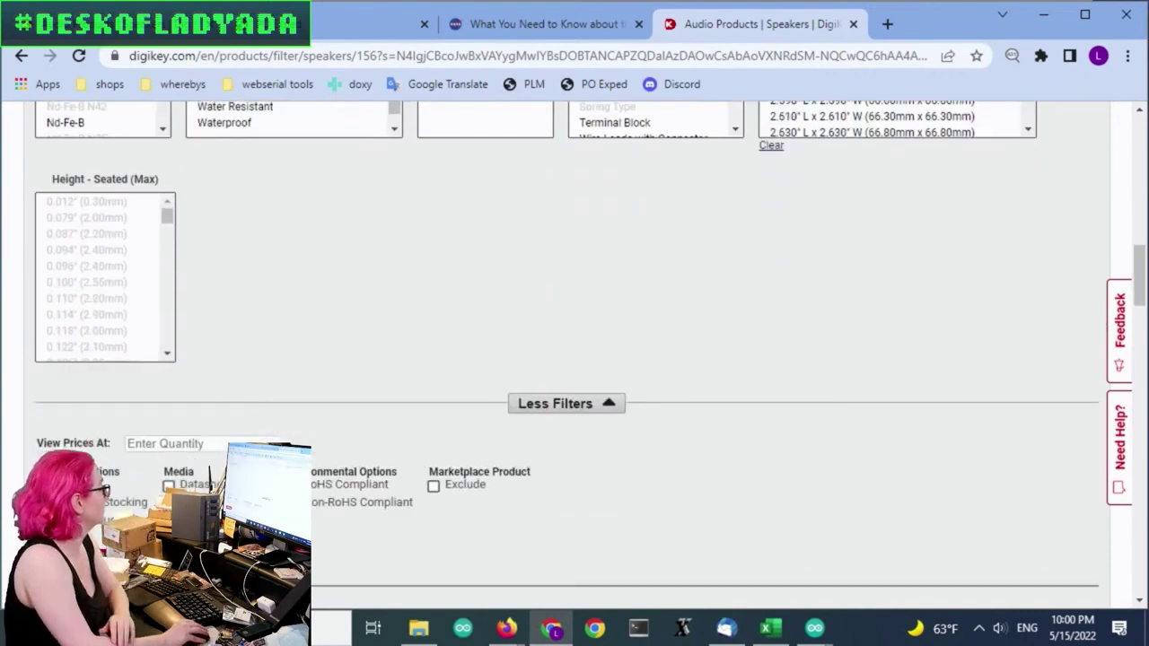
scroll(1040, 288, down, 3)
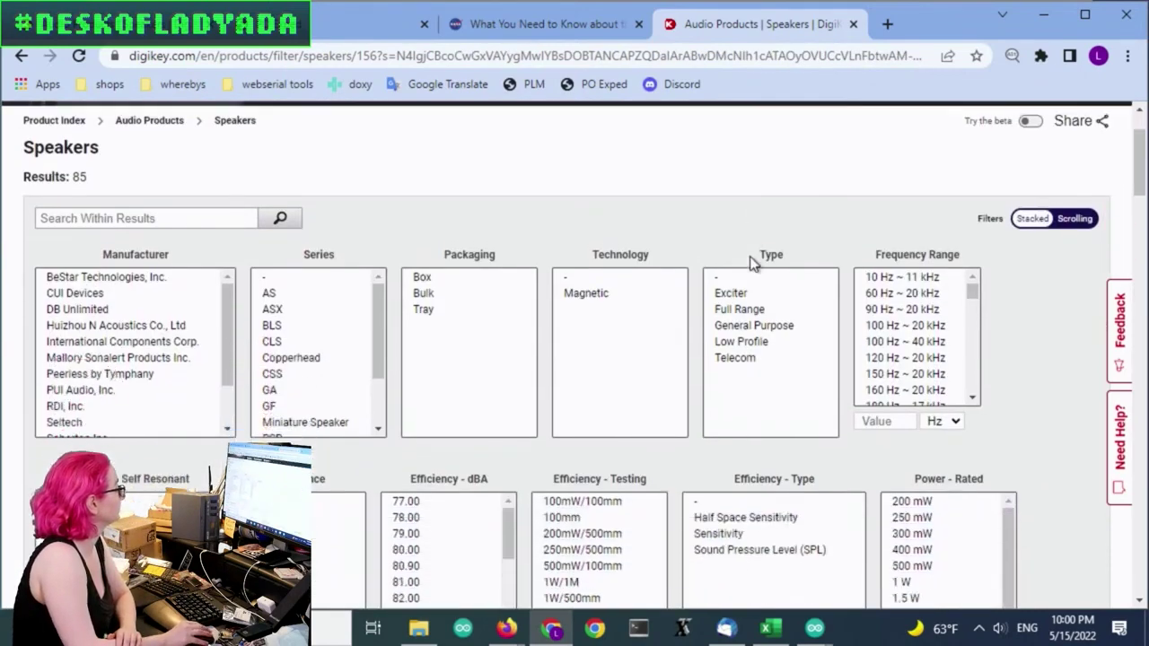
scroll(1038, 281, down, 15)
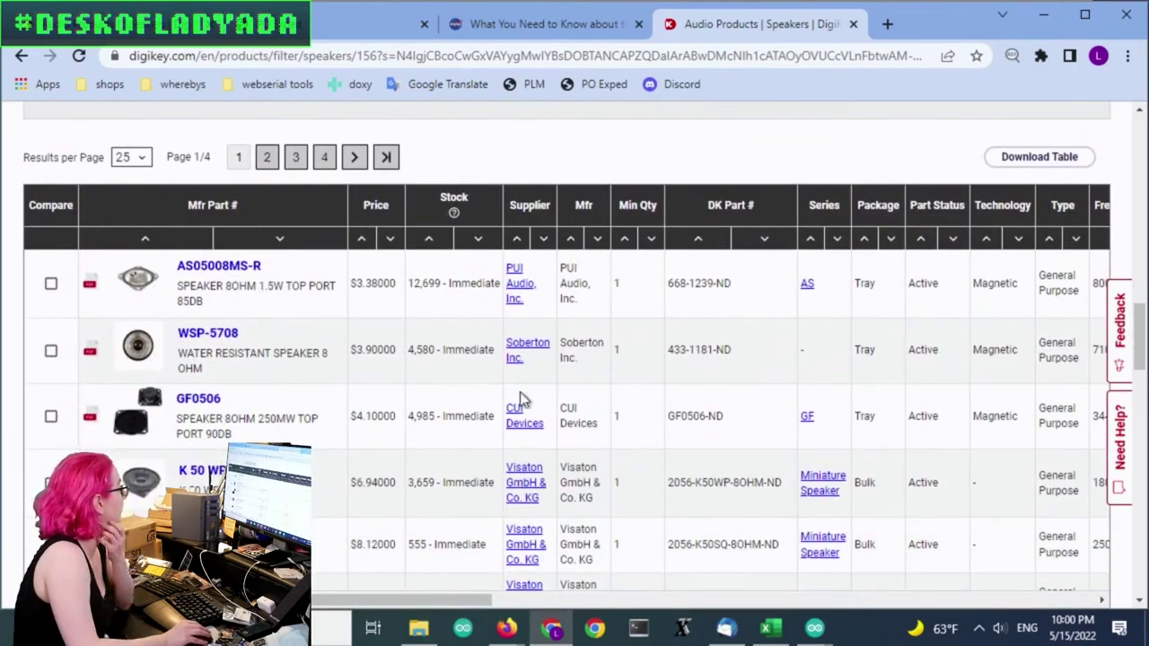
scroll(267, 384, down, 3)
scroll(267, 384, up, 8)
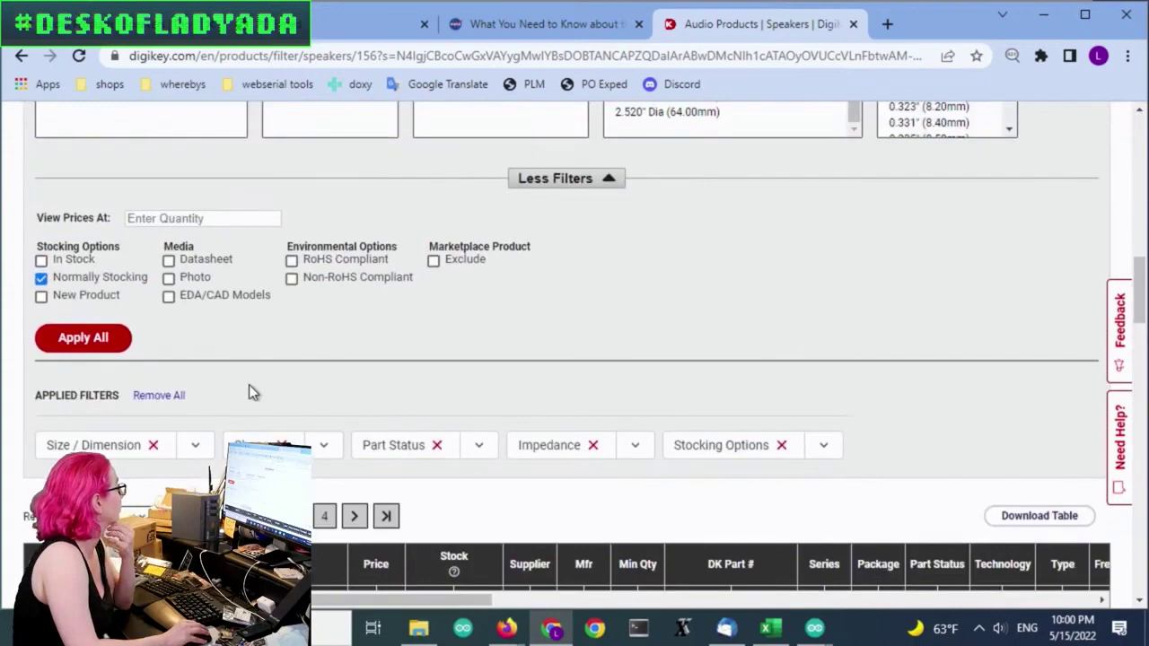
scroll(253, 384, up, 2)
scroll(438, 396, down, 2)
scroll(720, 350, up, 6)
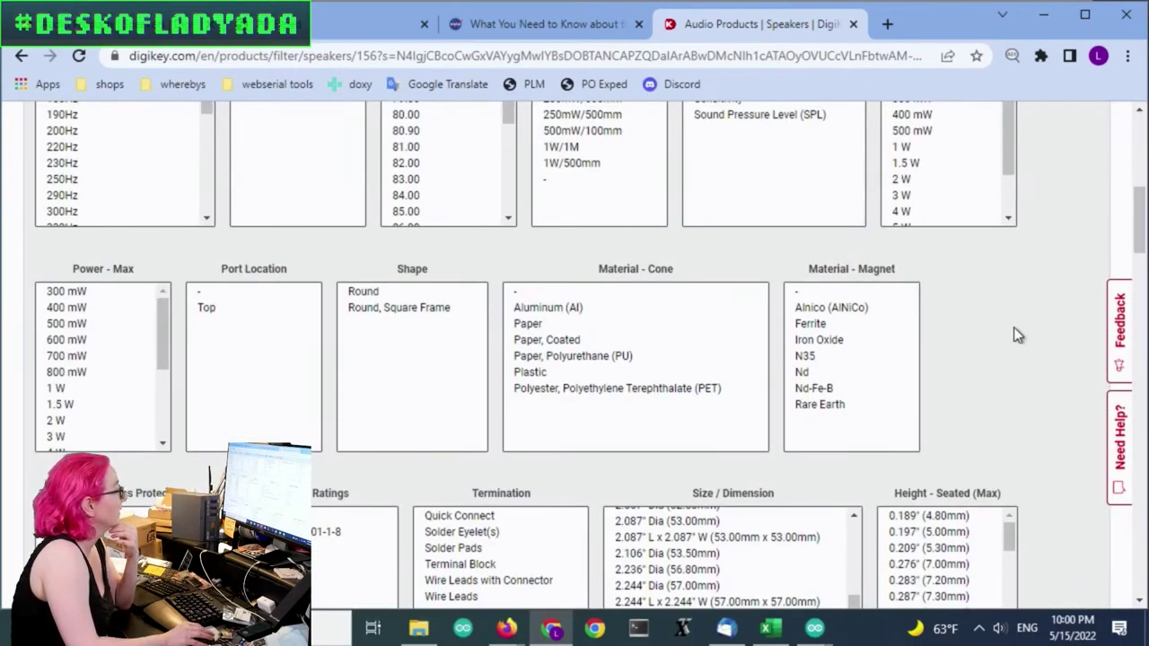
scroll(1013, 326, up, 2)
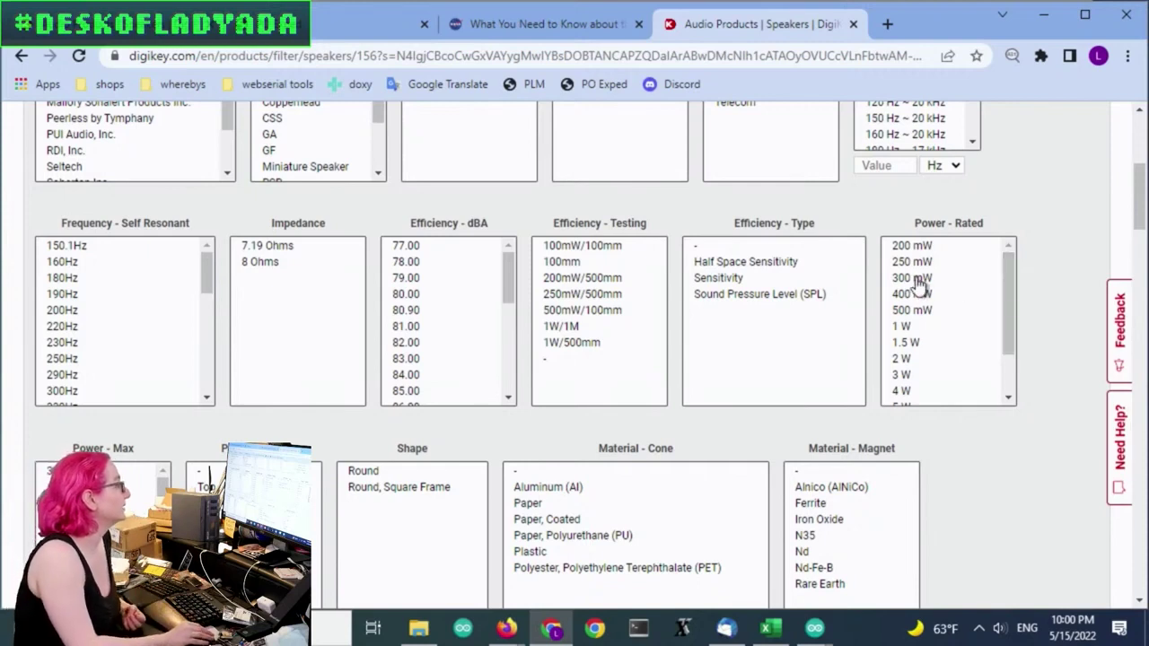
Step: Select rated powers 250 mW, 300 mW, 400 mW, 500 mW and 1 W
drag(1006, 309, 1004, 373)
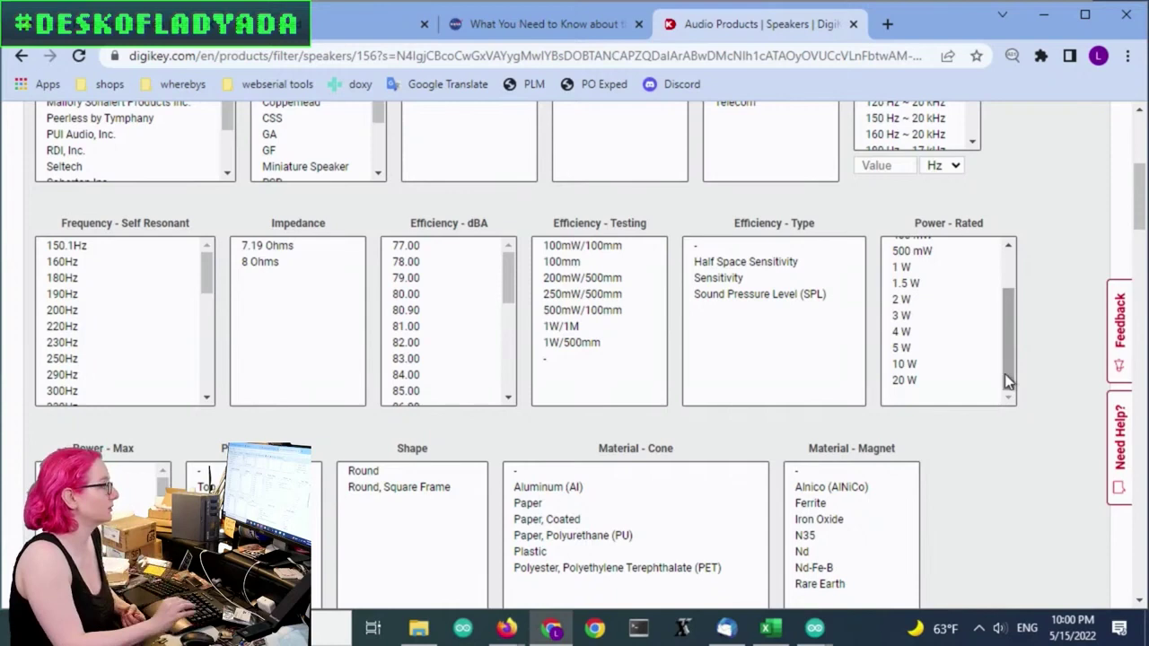
scroll(1006, 368, up, 2)
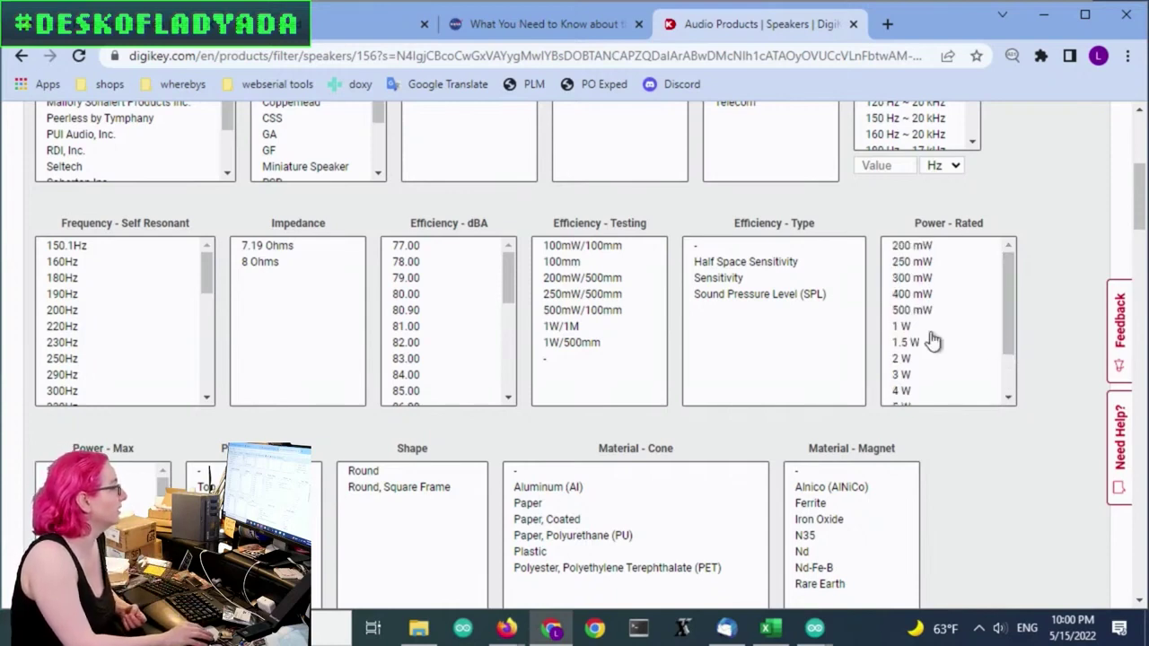
drag(928, 328, 933, 261)
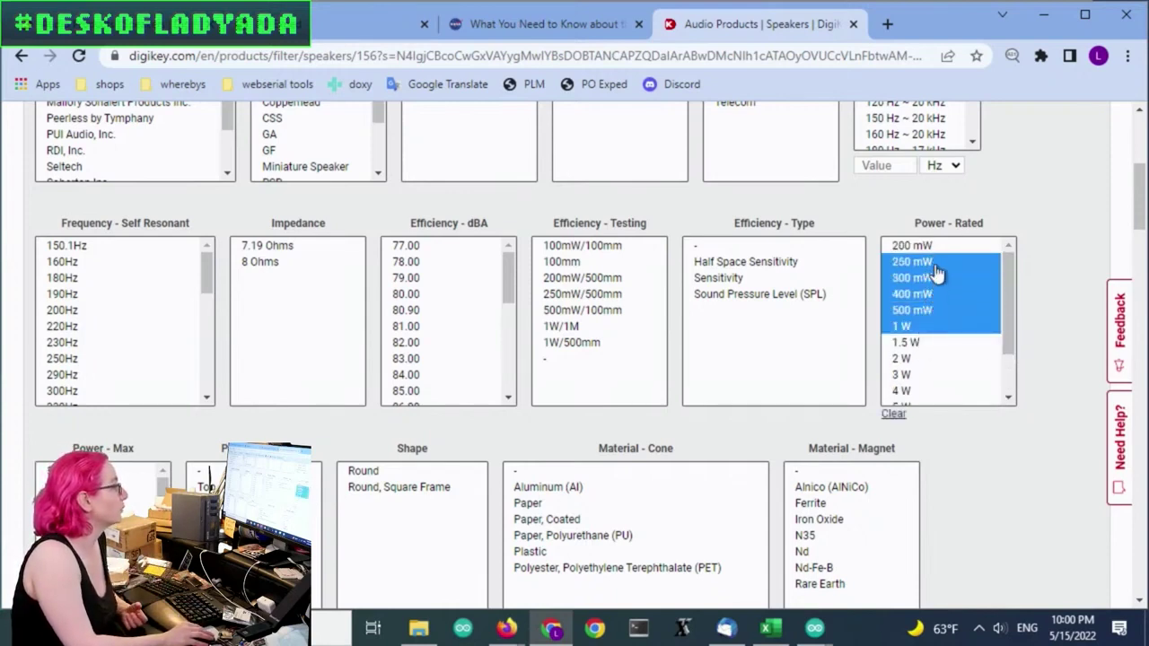
scroll(1047, 285, down, 1)
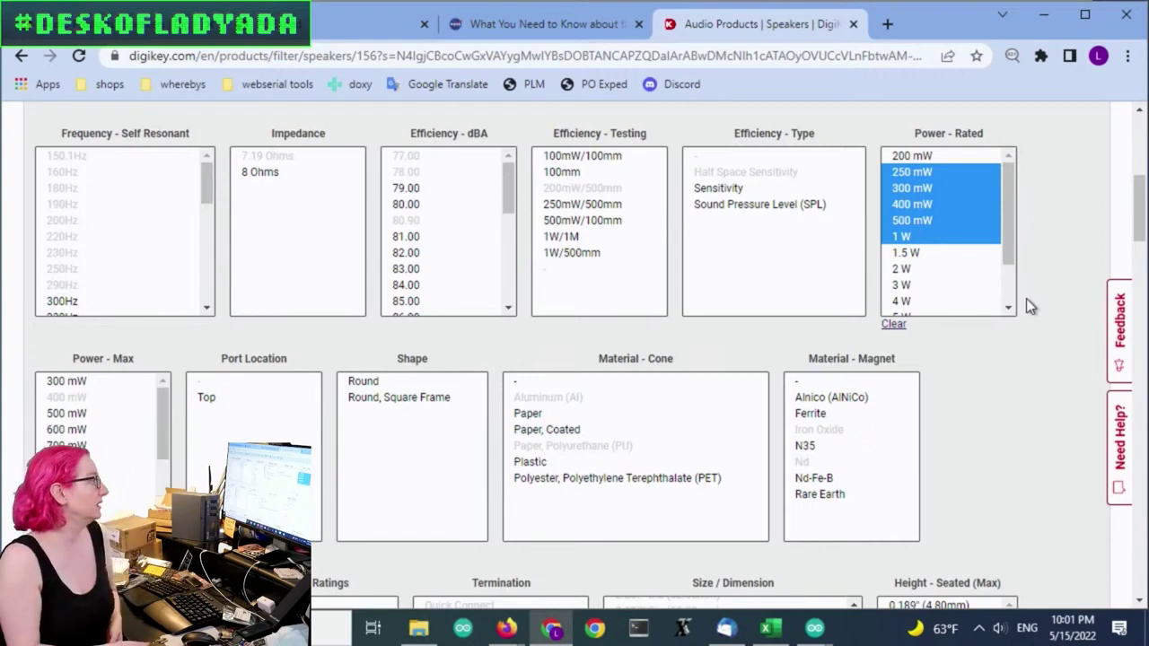
scroll(1018, 386, down, 6)
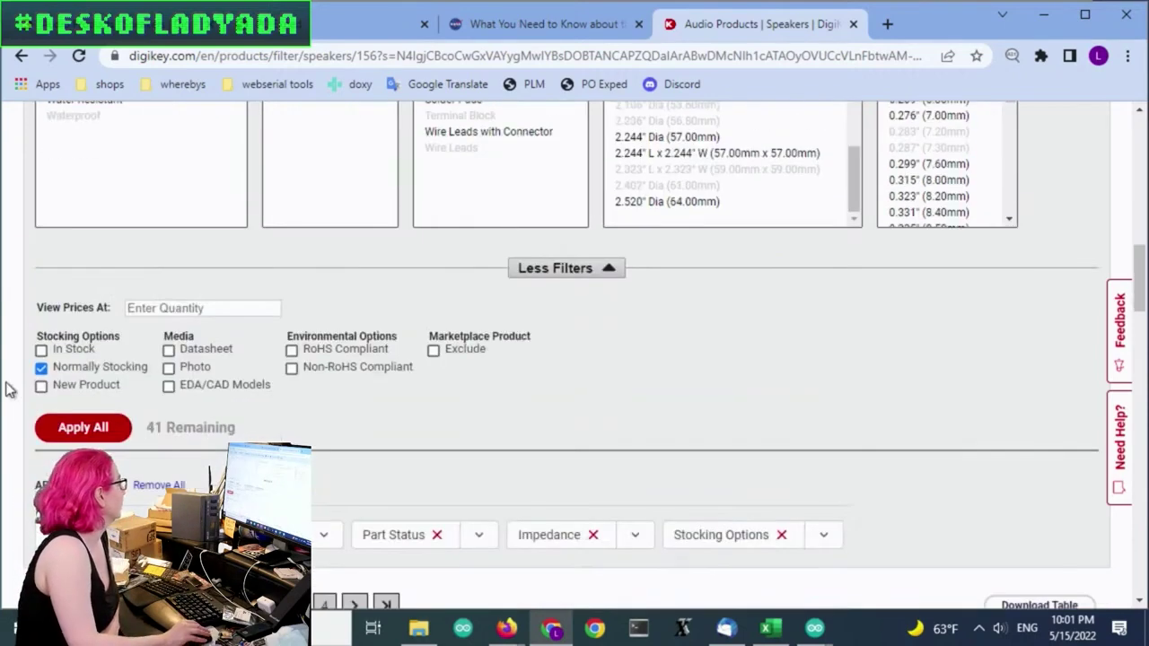
Step: Apply the chosen filters to narrow the speakers to 41 results
click(83, 428)
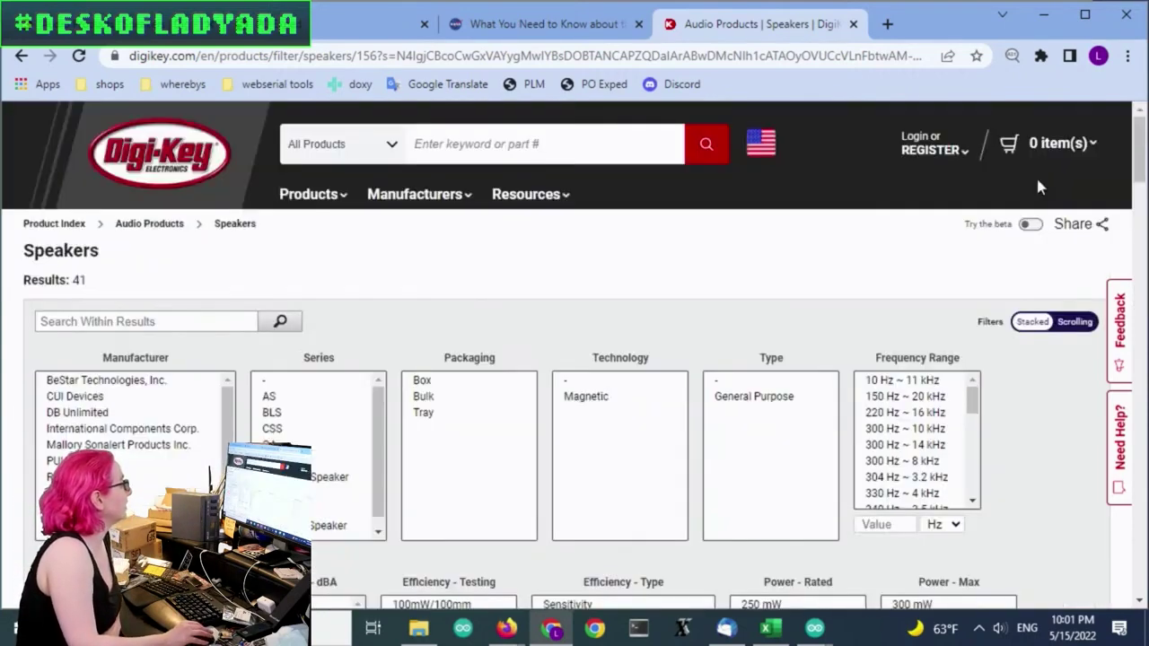
scroll(1035, 179, down, 4)
scroll(1033, 202, down, 6)
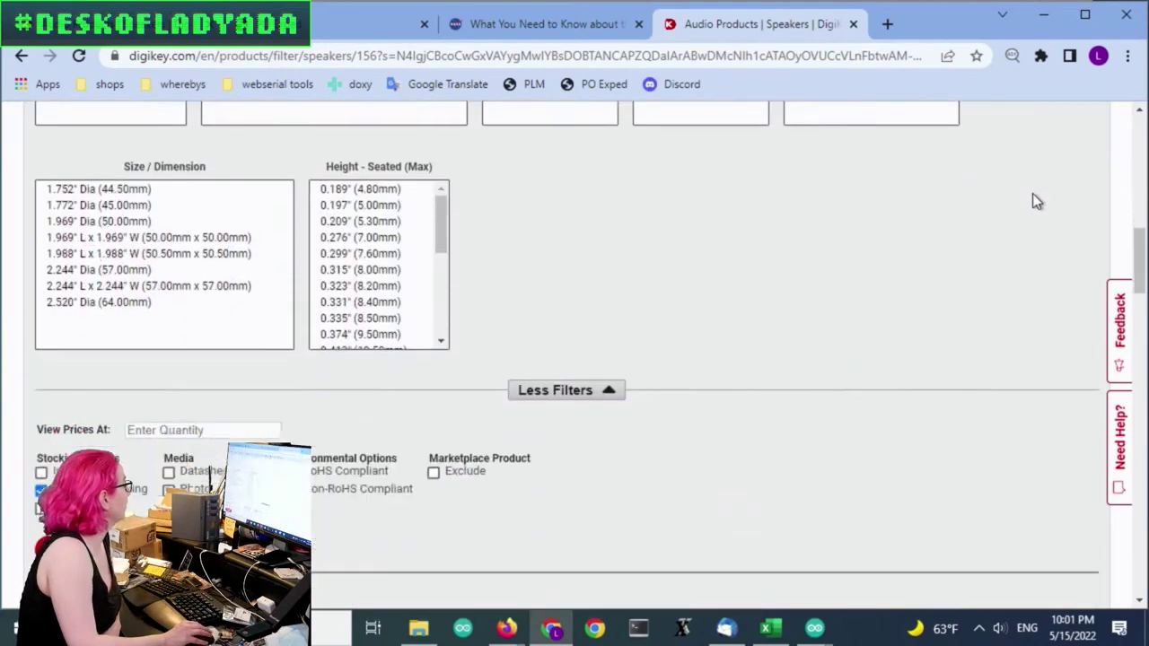
scroll(1032, 201, down, 6)
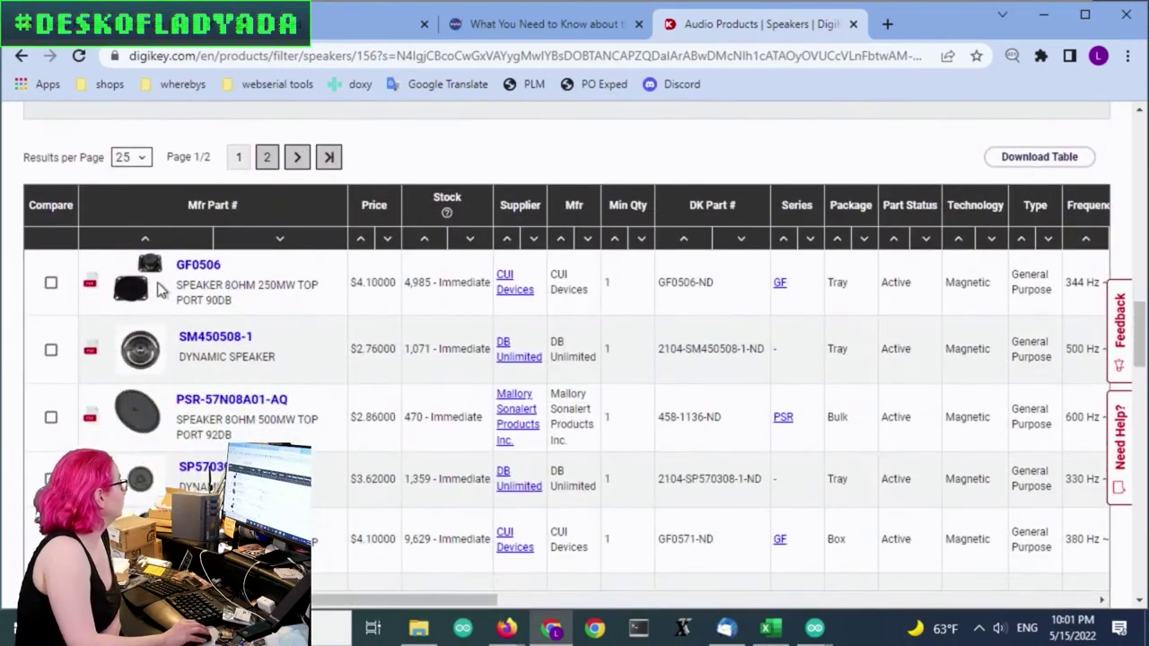
mouse_move(141, 291)
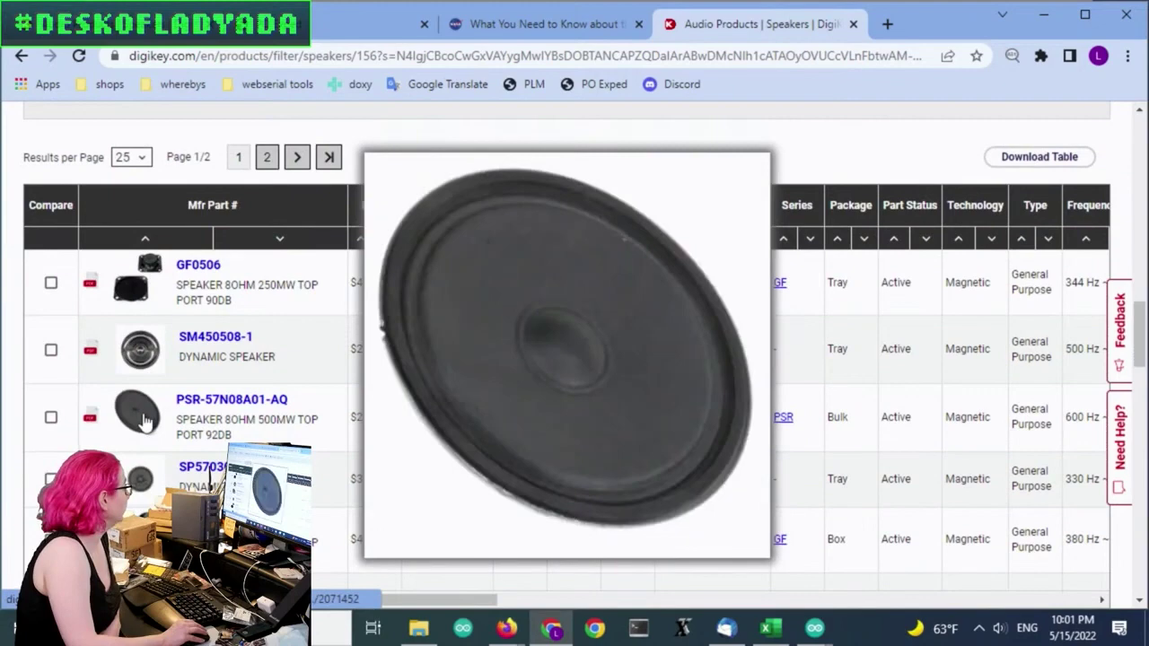
scroll(595, 402, up, 5)
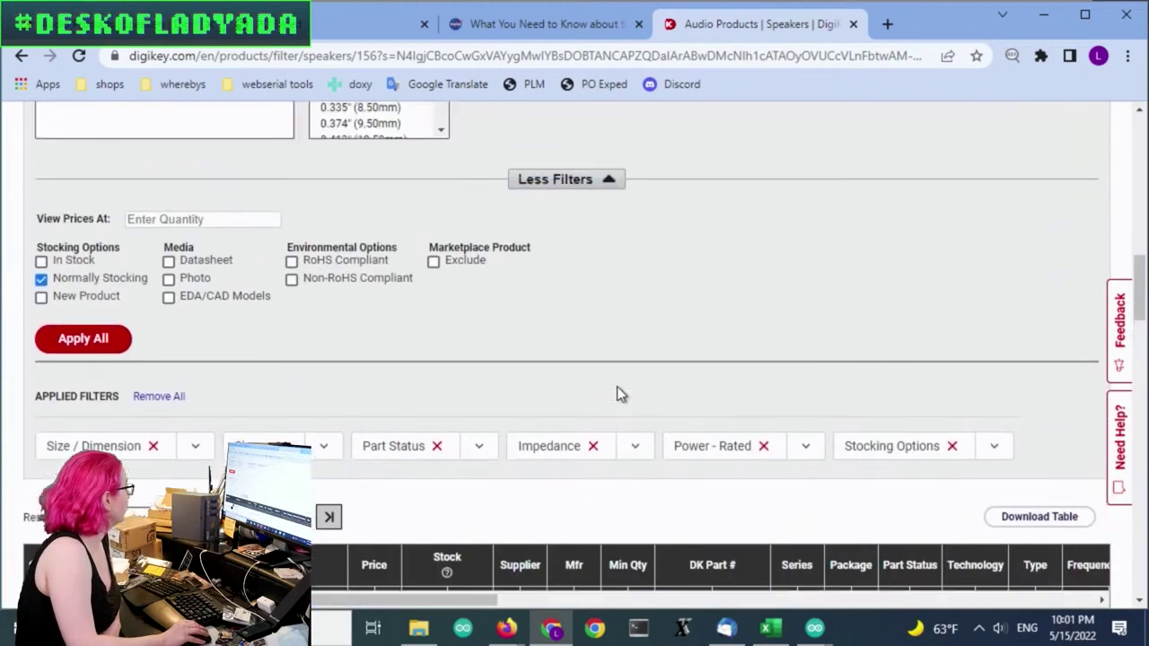
Step: Set View Prices At to 250, reapply, and scroll to the results table
click(260, 314)
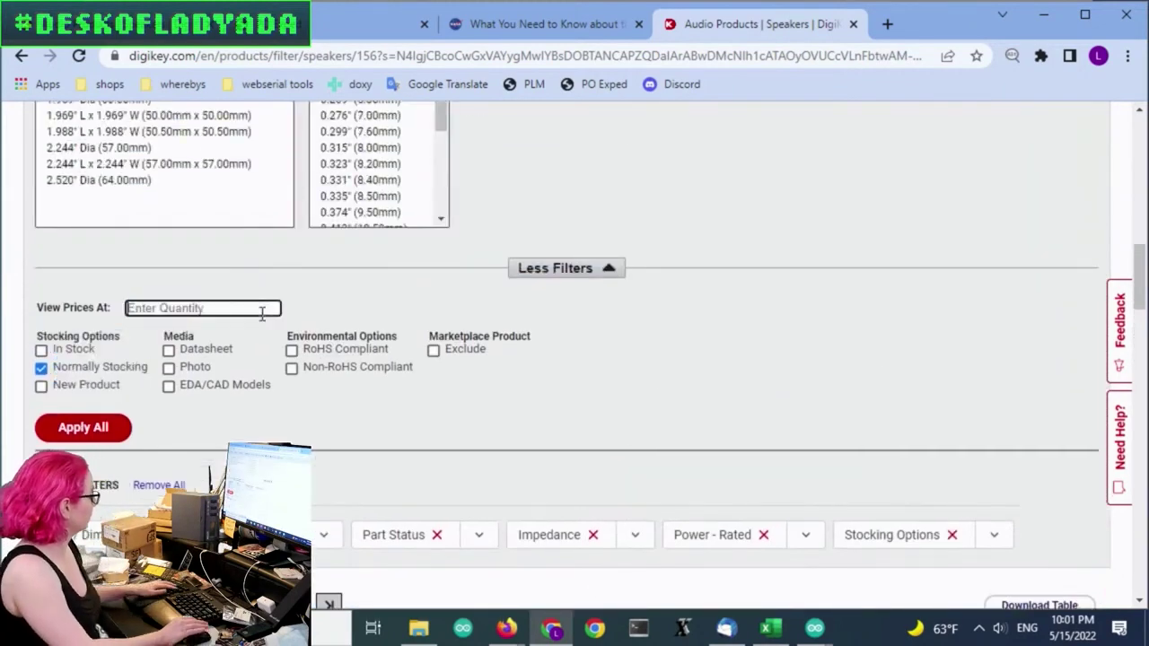
text(250)
click(413, 299)
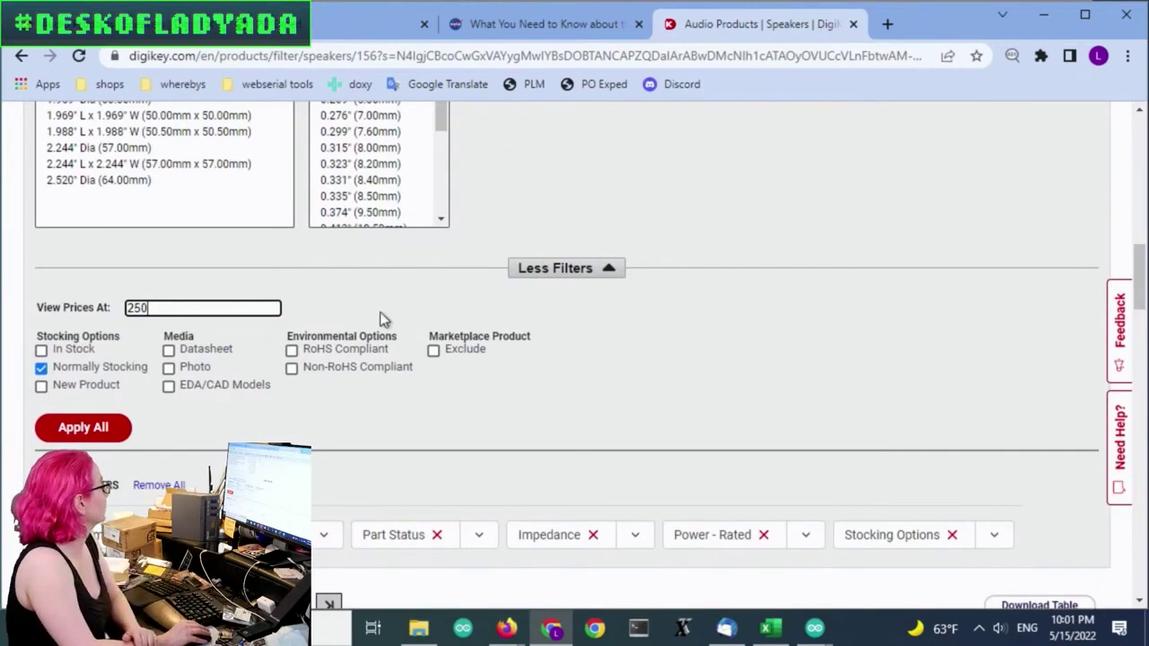
click(101, 429)
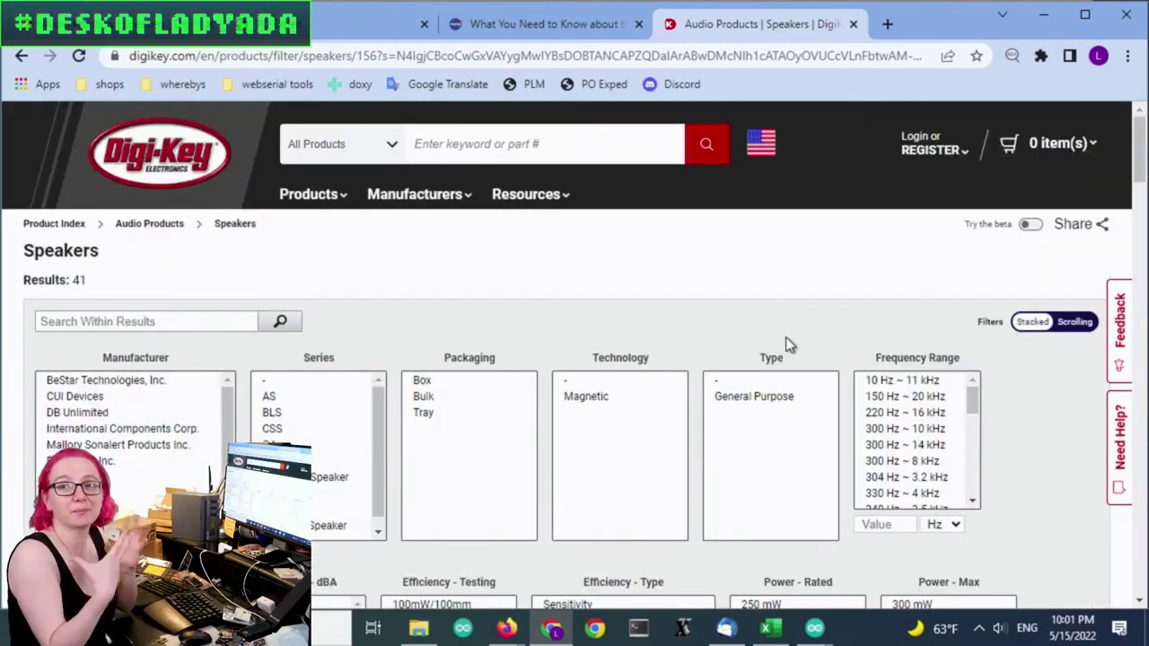
scroll(911, 286, down, 3)
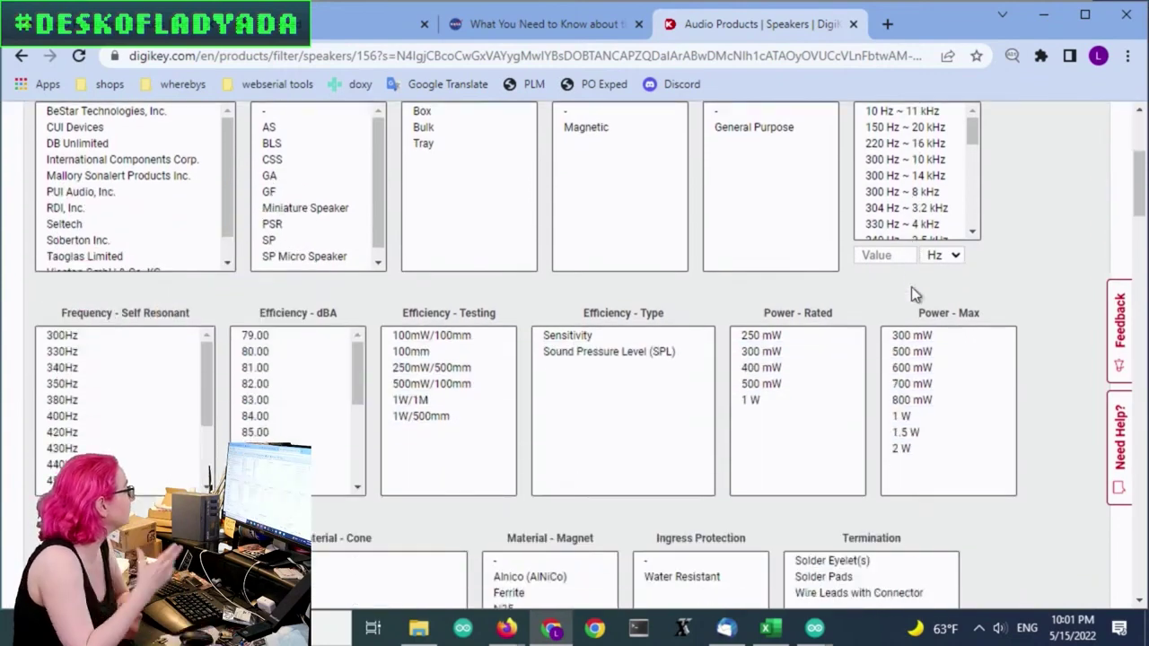
scroll(991, 241, down, 3)
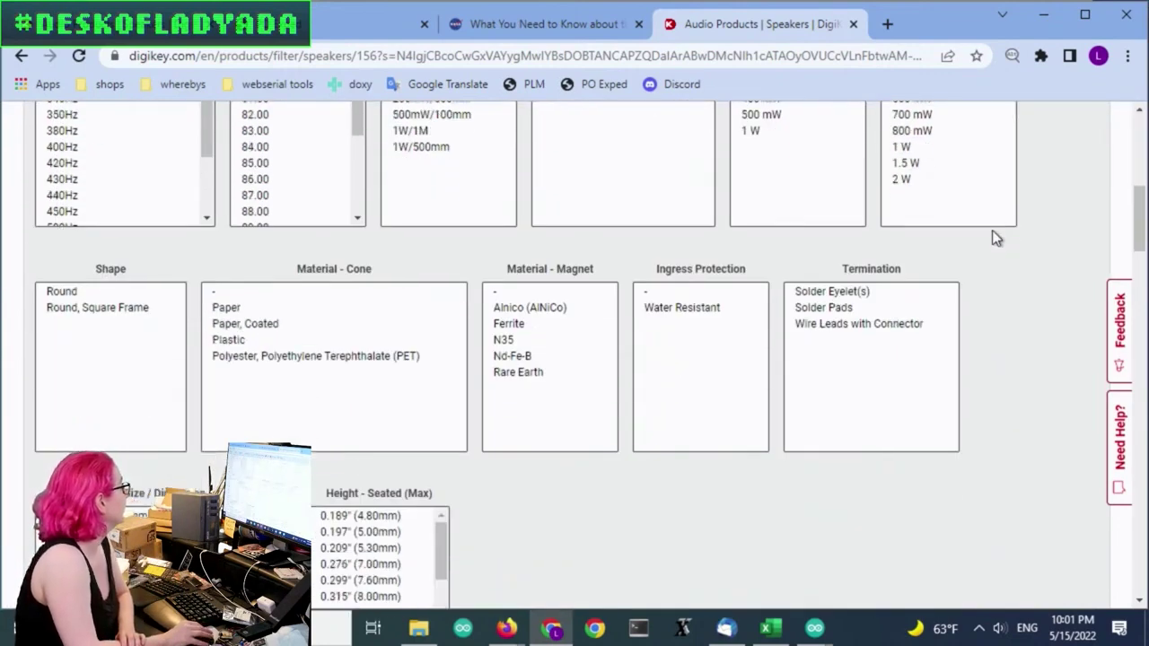
scroll(991, 230, down, 6)
scroll(1013, 215, down, 4)
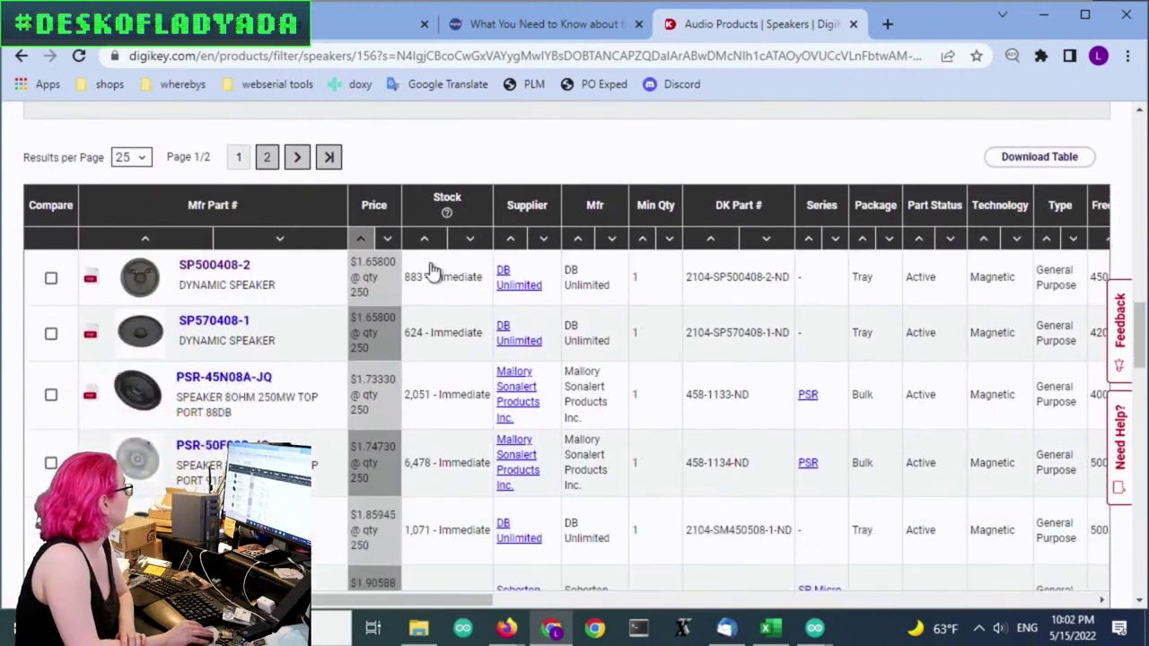
mouse_move(139, 298)
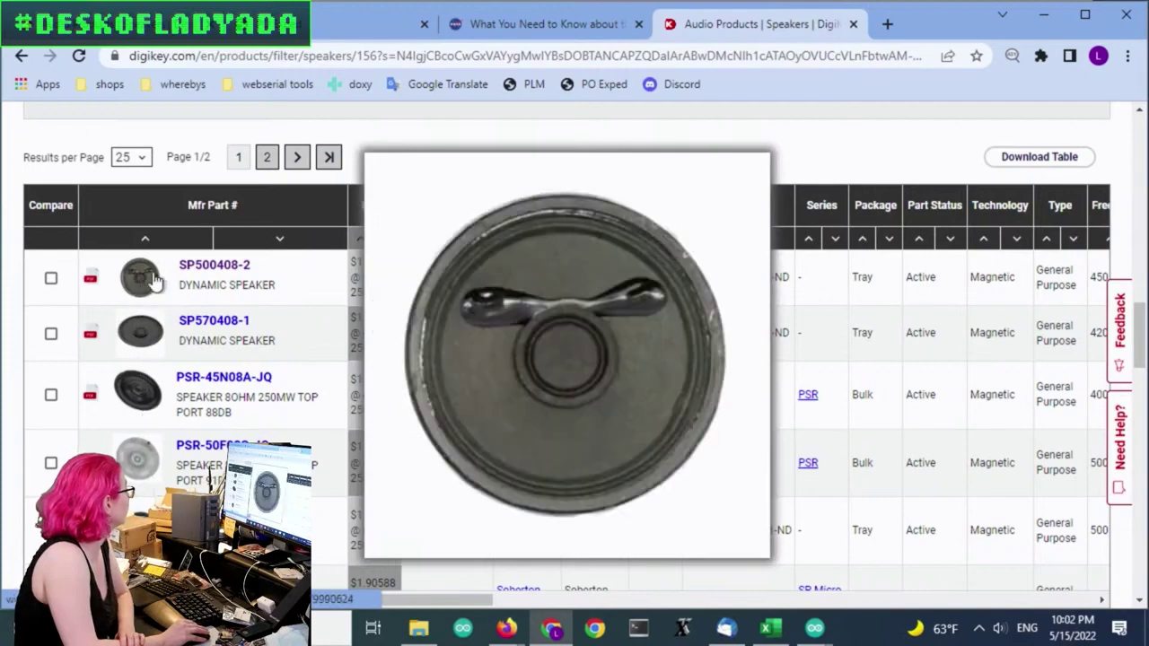
Step: View SP500408-2's product page and datasheet drawing, then go back to the filtered results
click(141, 283)
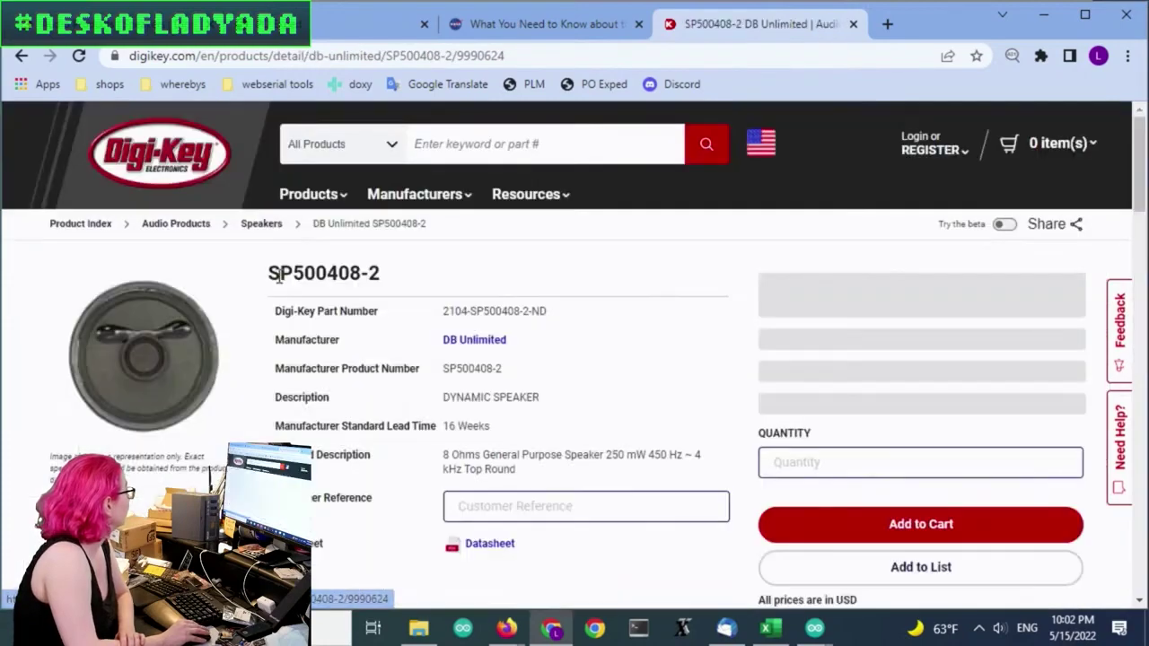
scroll(367, 270, down, 3)
scroll(367, 269, up, 3)
click(481, 549)
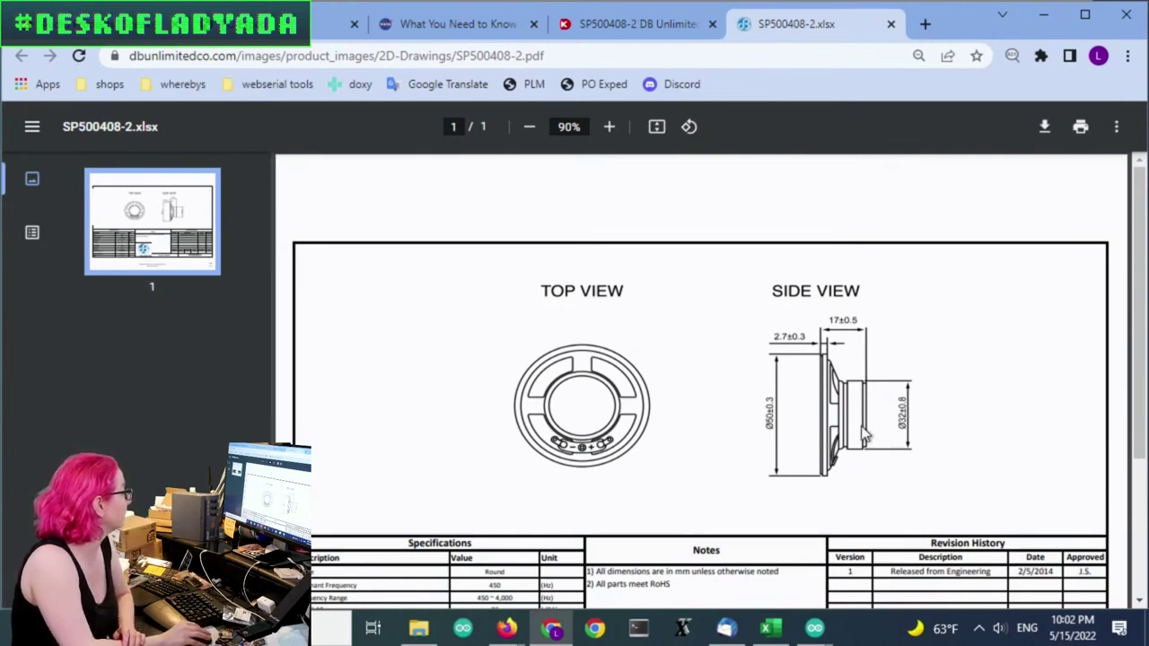
click(639, 24)
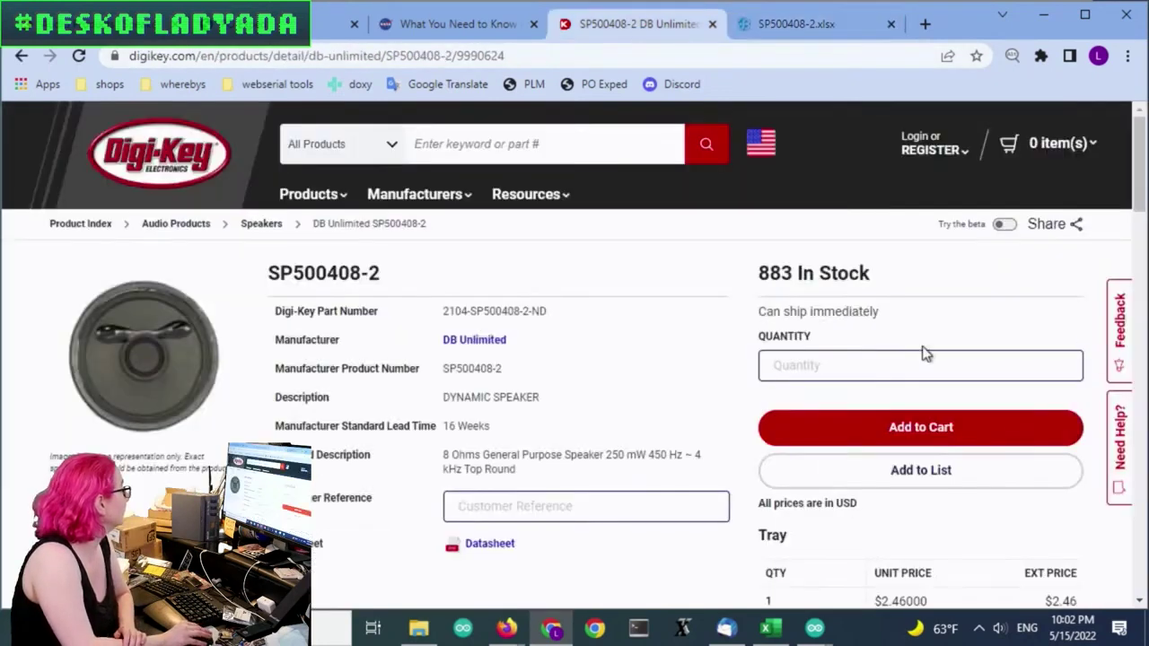
scroll(924, 351, down, 1)
key(alt+Left)
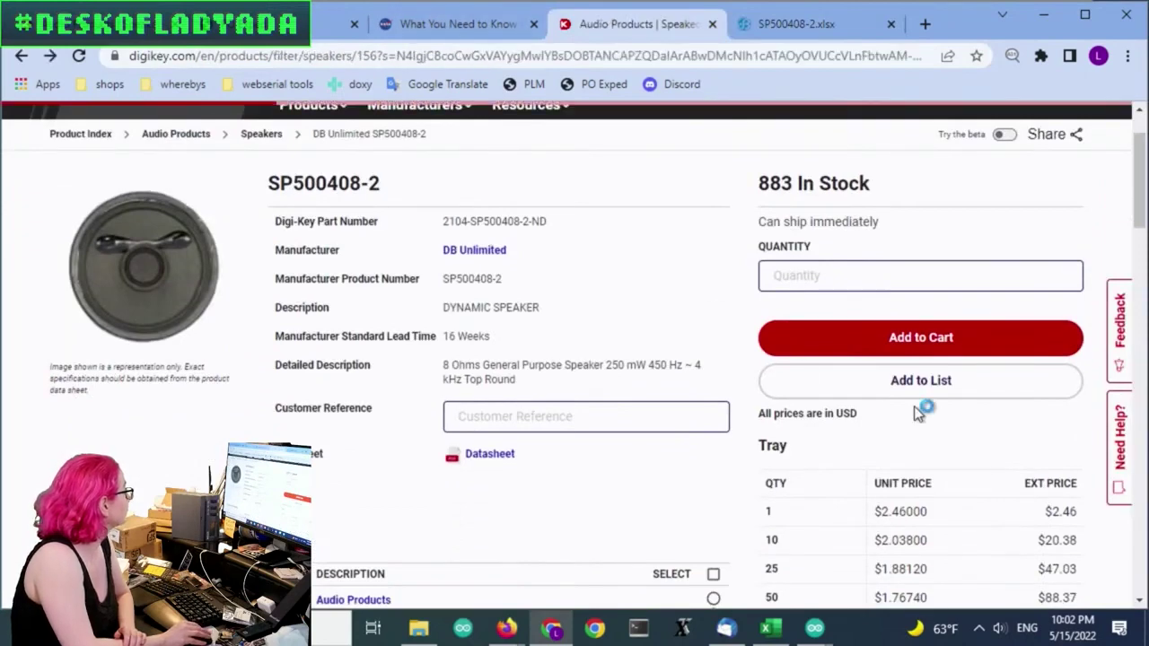
scroll(858, 385, up, 6)
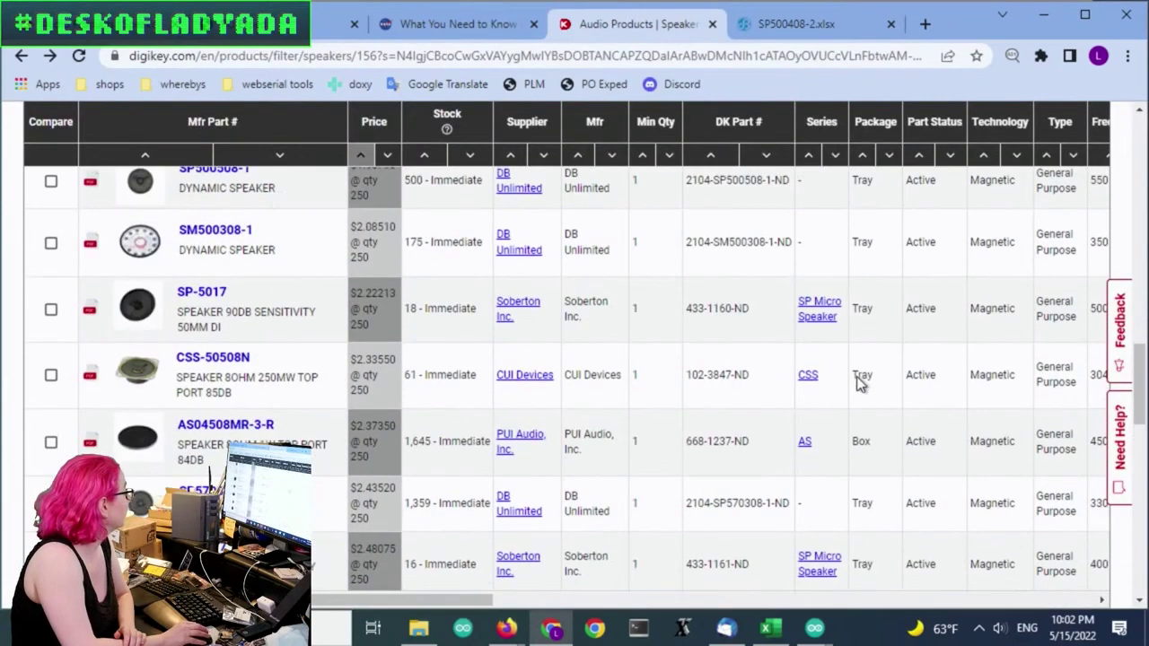
scroll(858, 382, up, 2)
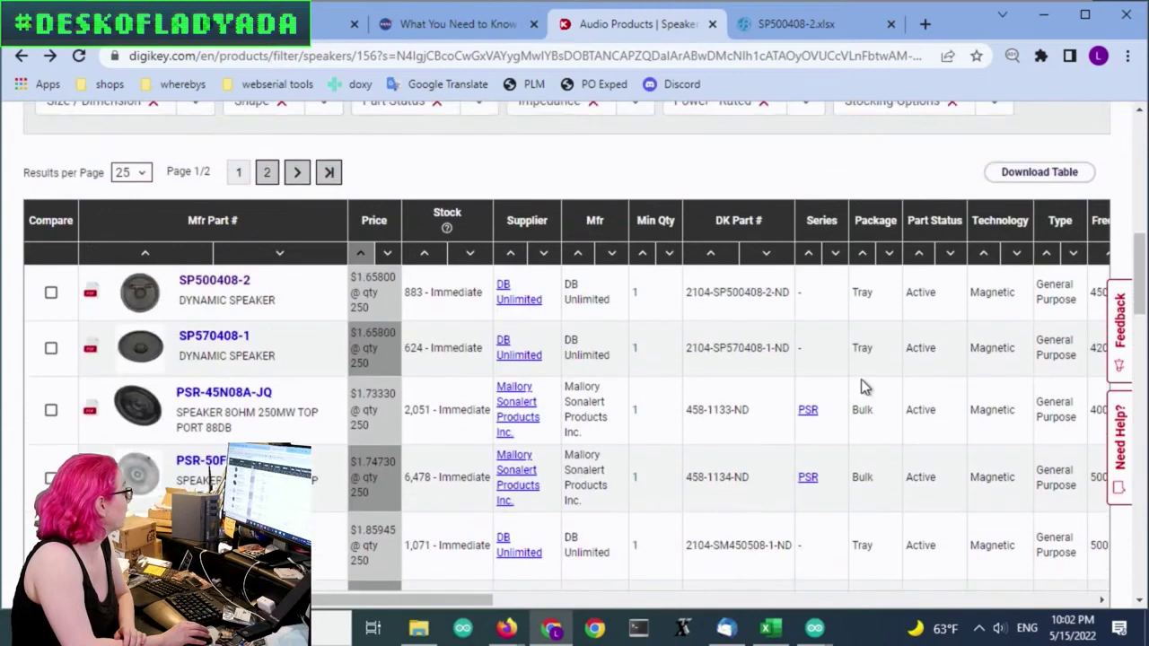
scroll(848, 384, down, 1)
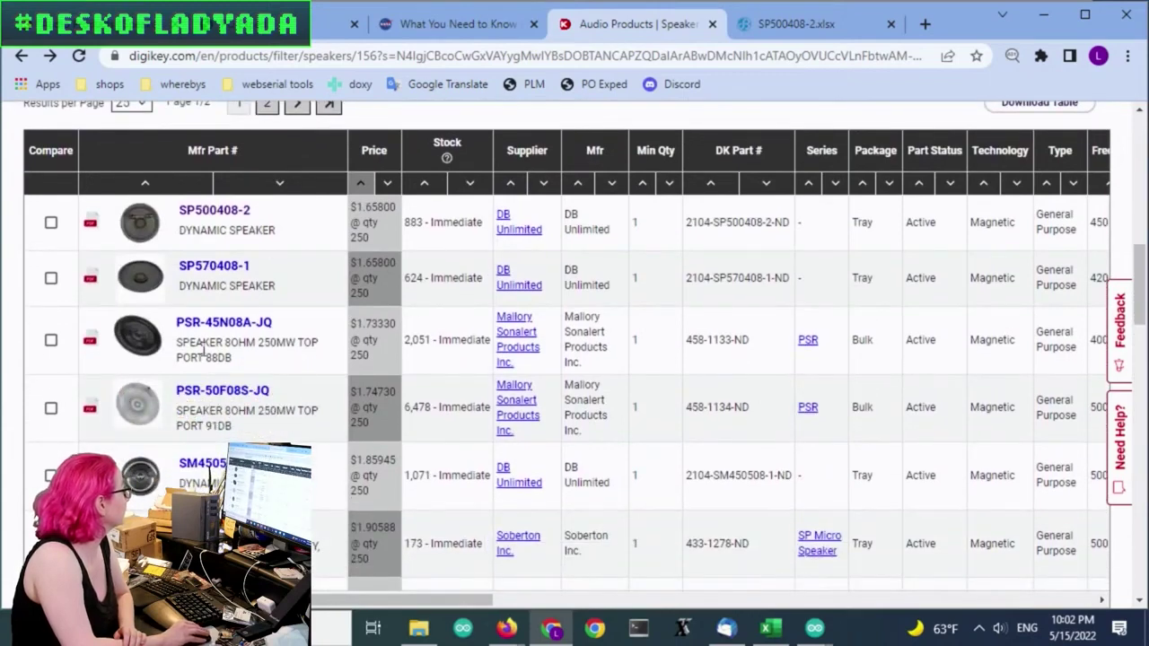
click(561, 599)
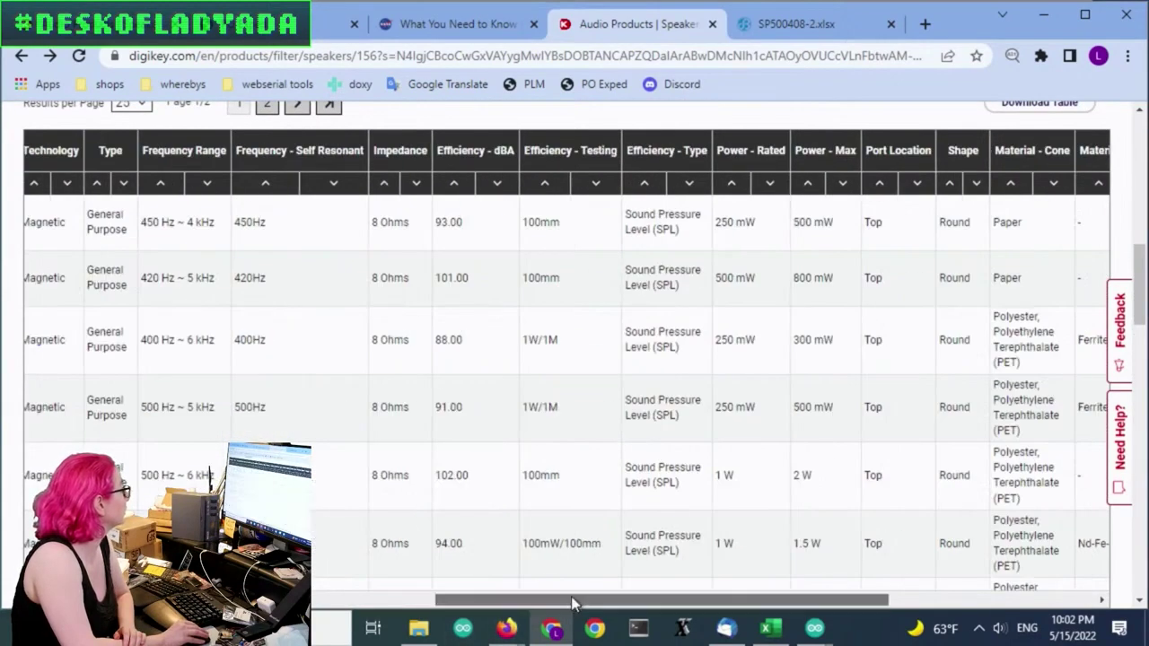
drag(570, 596, 371, 577)
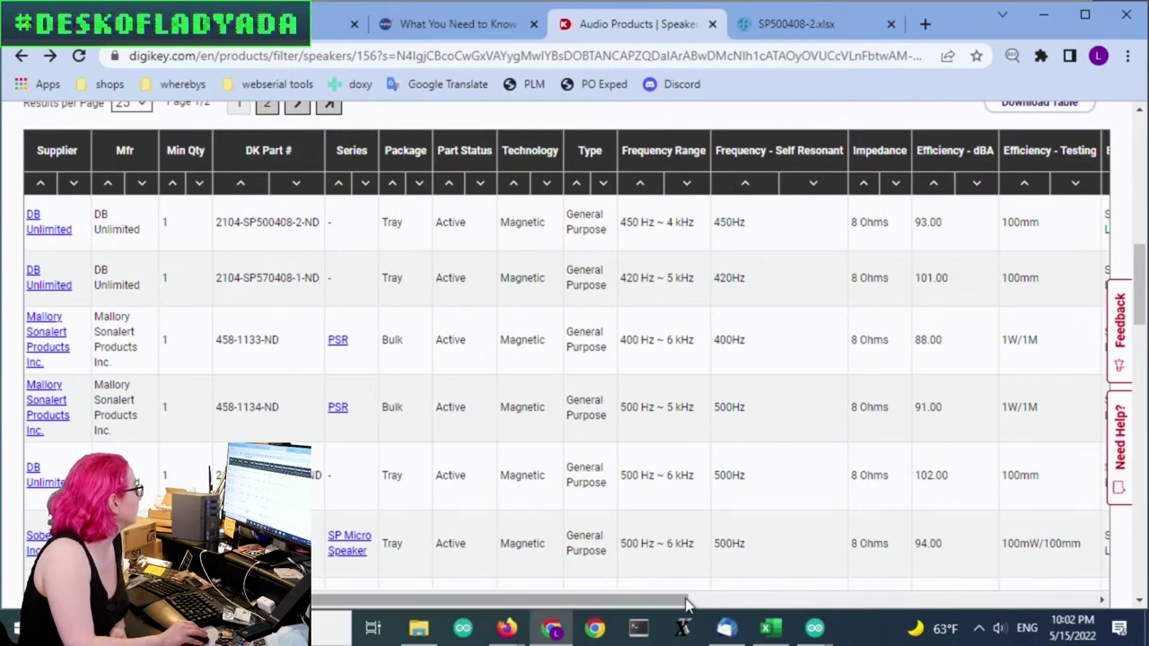
drag(675, 600, 607, 603)
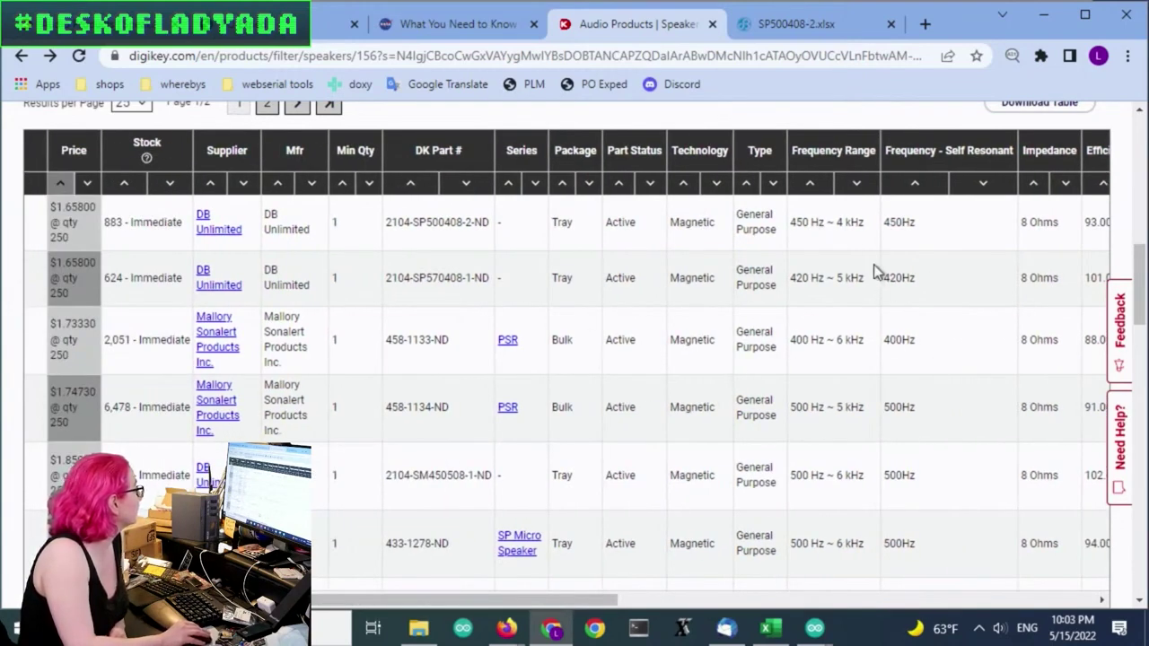
scroll(865, 271, down, 2)
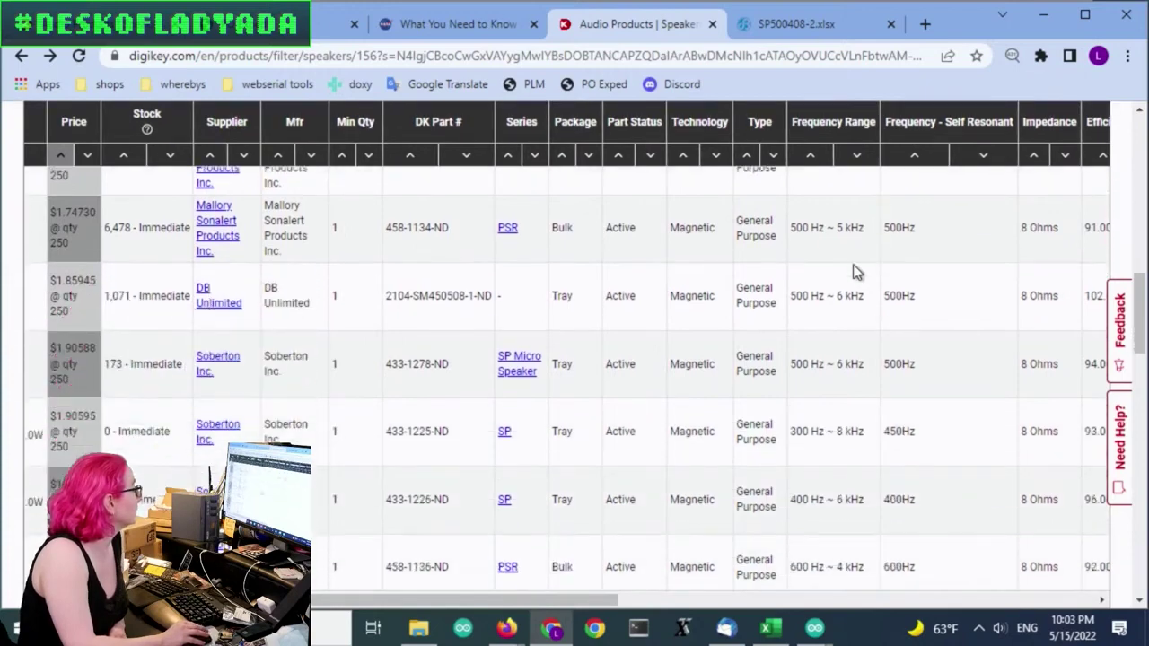
scroll(866, 403, down, 1)
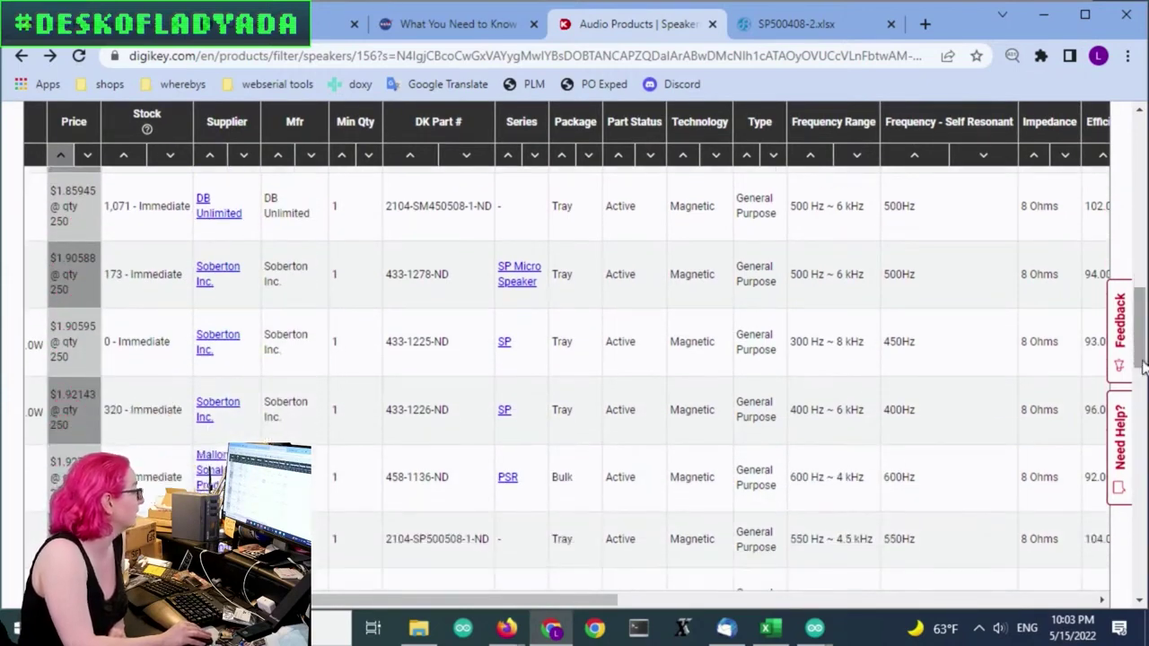
scroll(1140, 332, up, 5)
scroll(1064, 290, down, 1)
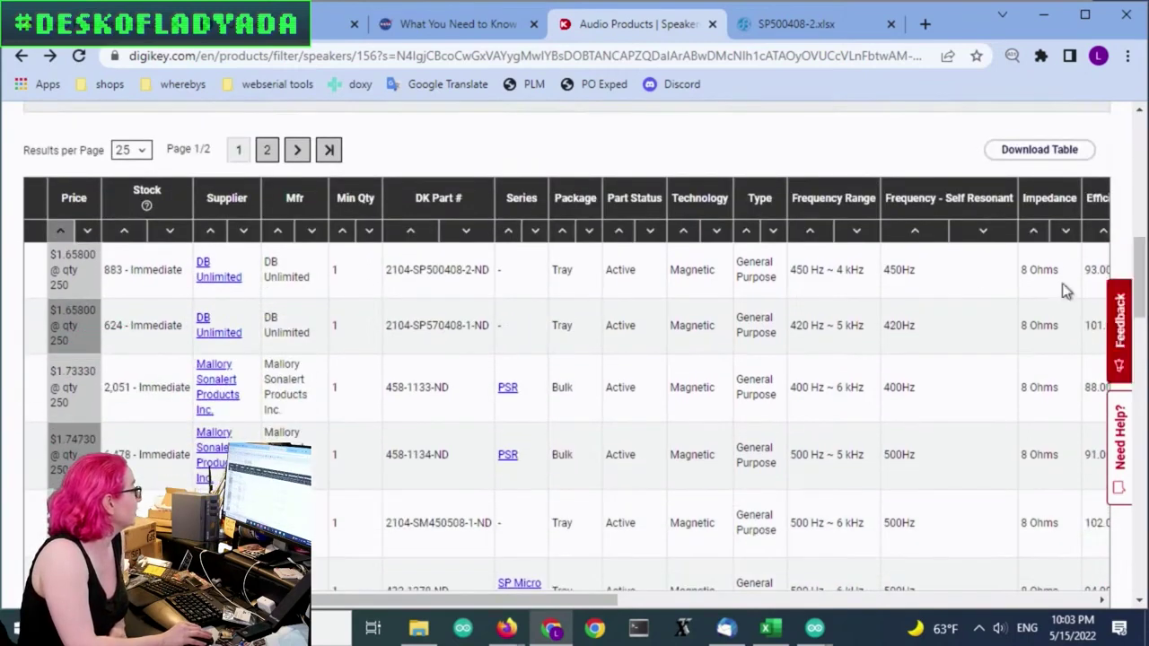
drag(421, 601, 296, 601)
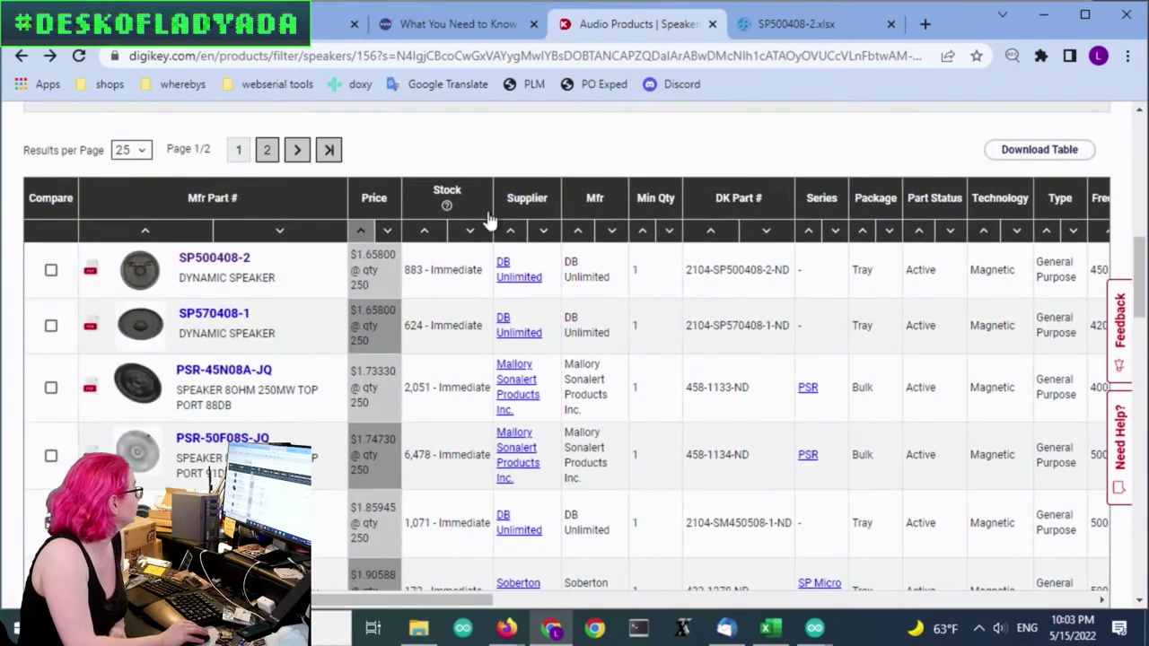
Step: Compare the top speakers' Power - Rated values, such as SP570408-1's 500 mW
mouse_move(148, 337)
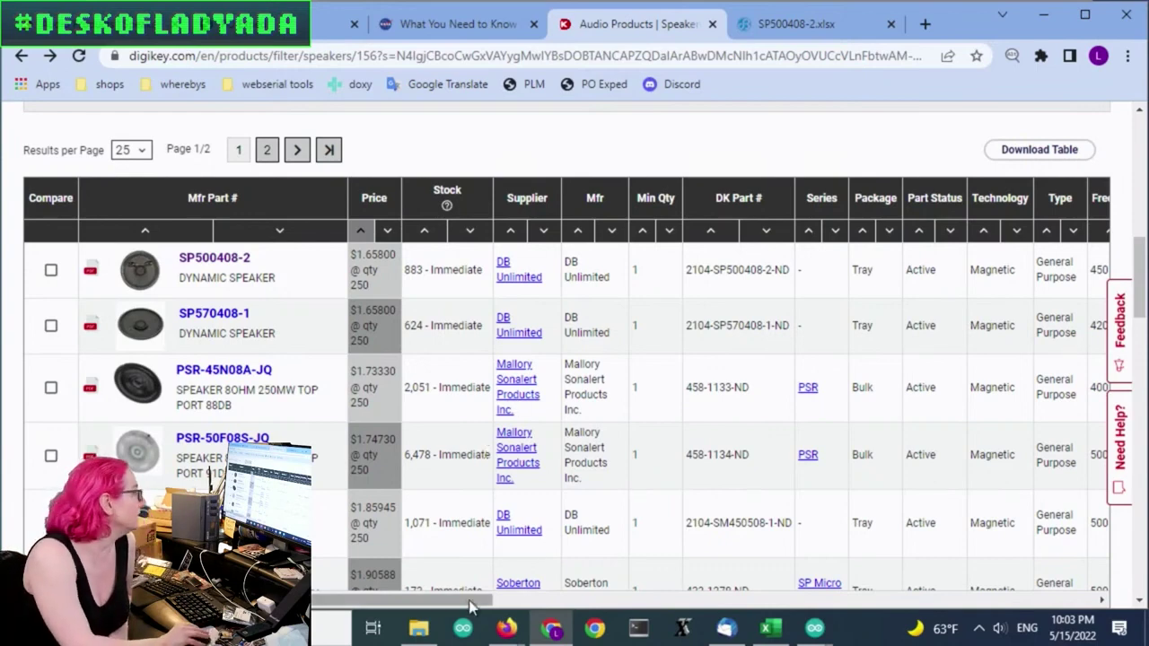
drag(473, 600, 370, 584)
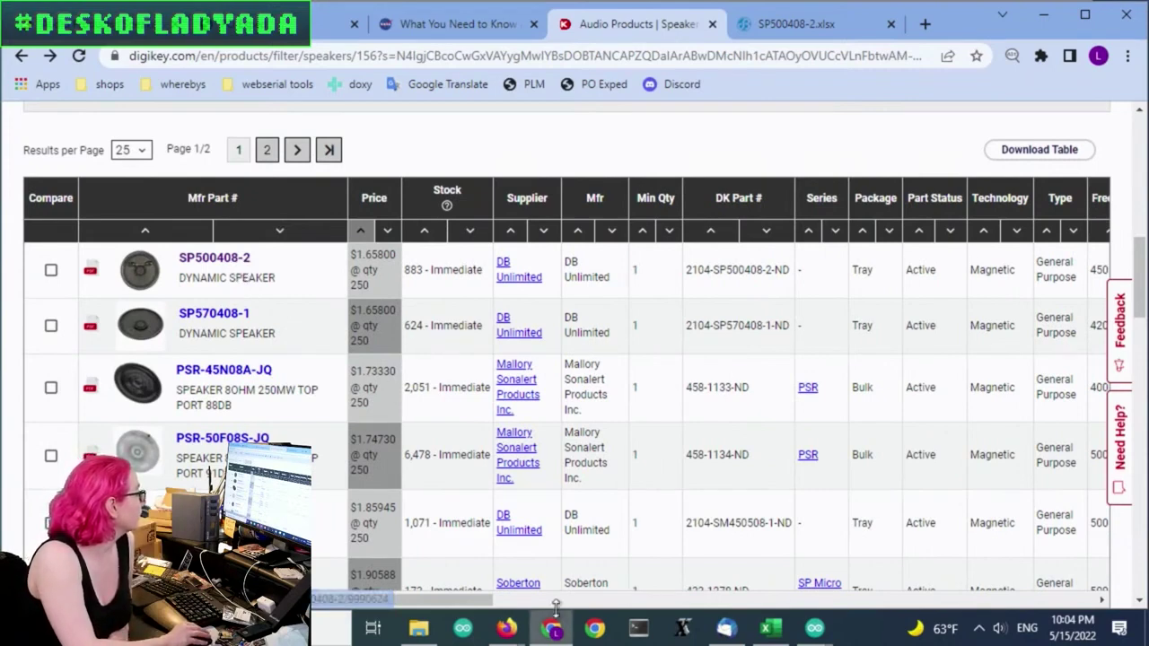
drag(467, 599, 877, 579)
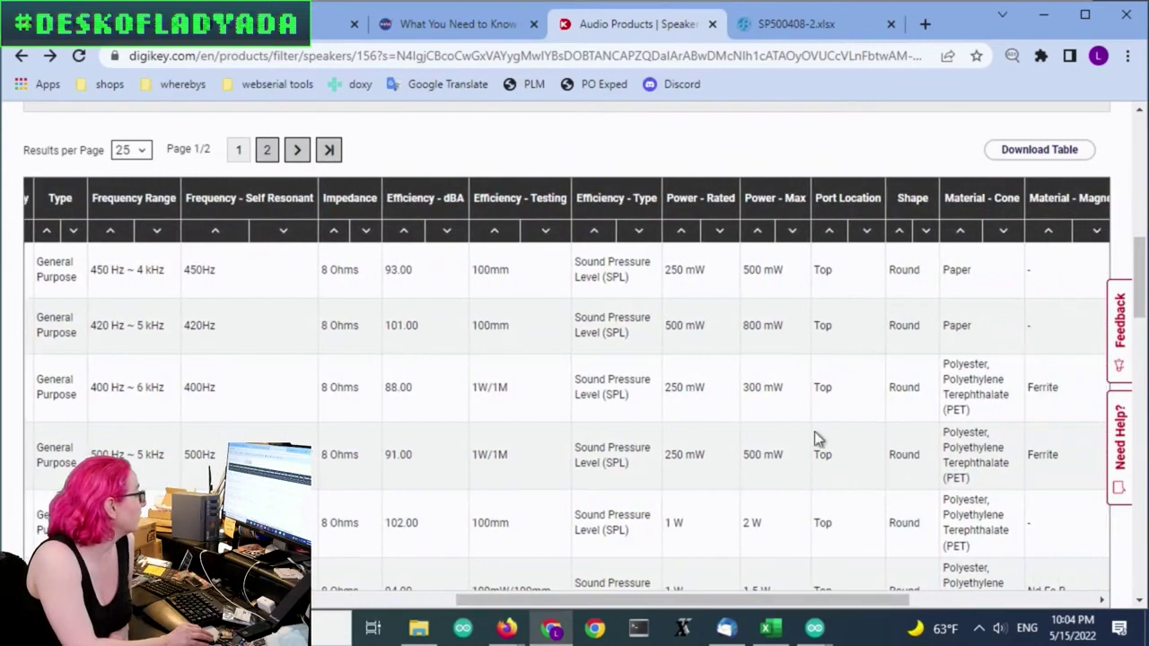
drag(707, 269, 662, 271)
drag(703, 325, 663, 325)
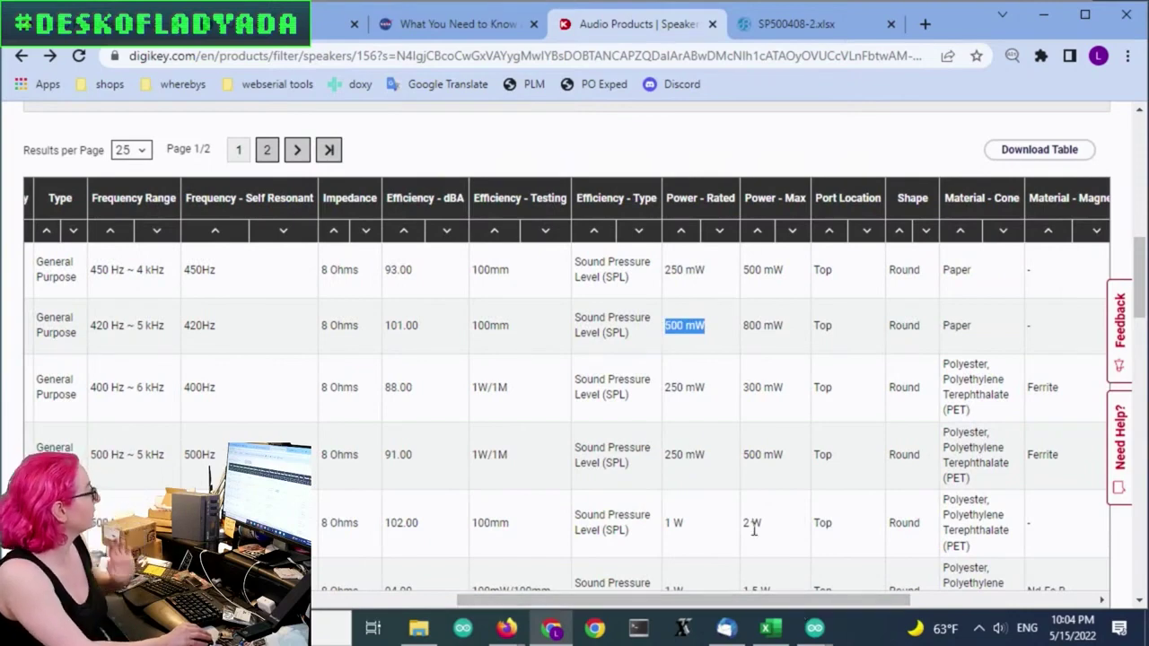
scroll(726, 395, down, 1)
drag(774, 599, 620, 599)
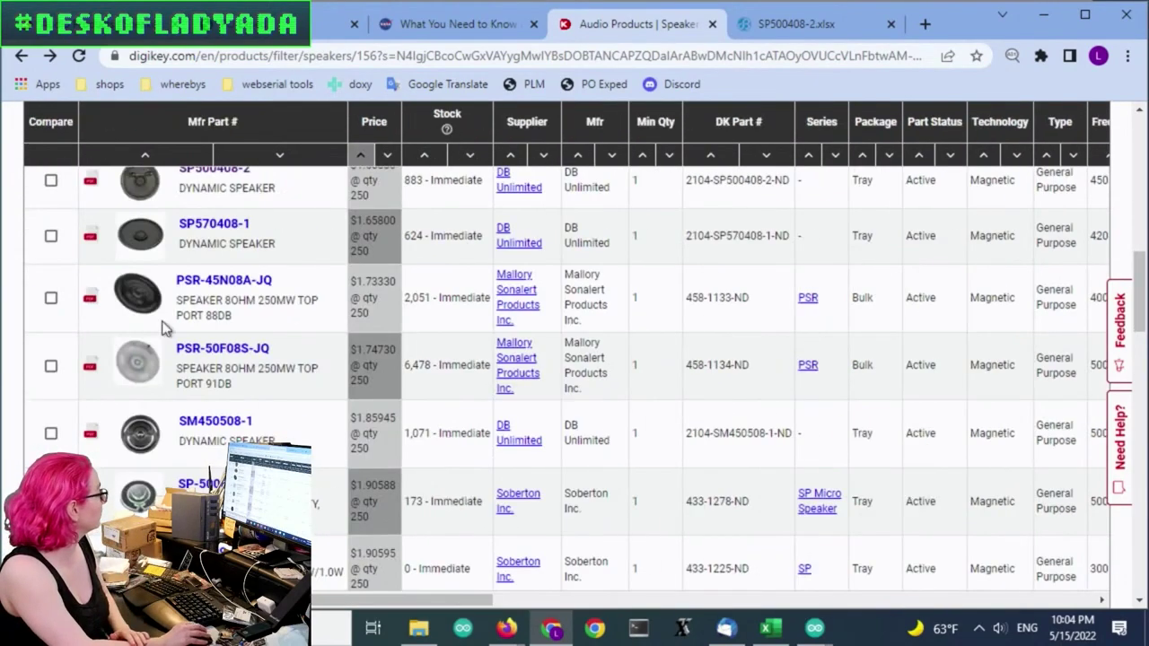
scroll(166, 328, up, 3)
click(214, 437)
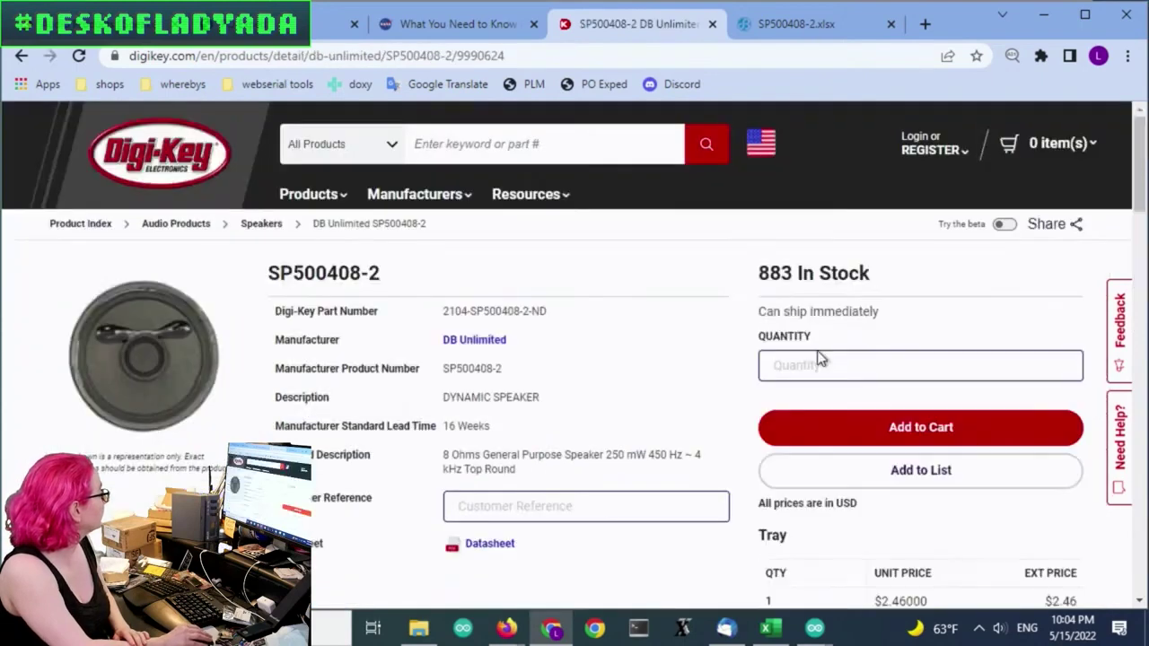